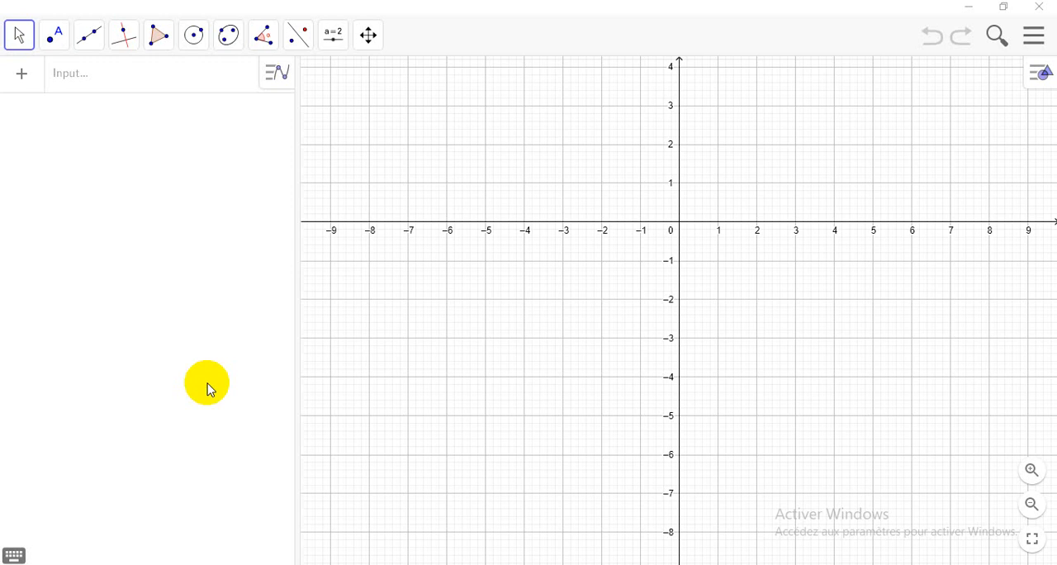
Step: Create a point at coordinates (6, 12)
{"action": "left_click", "coordinate": [62, 81]}
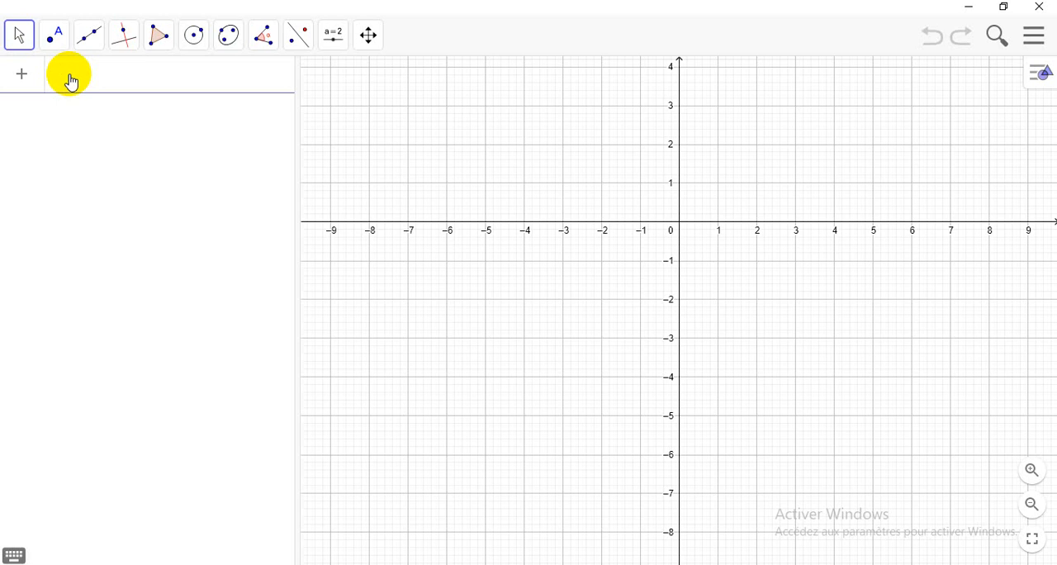
{"action": "type", "text": "(6,12"}
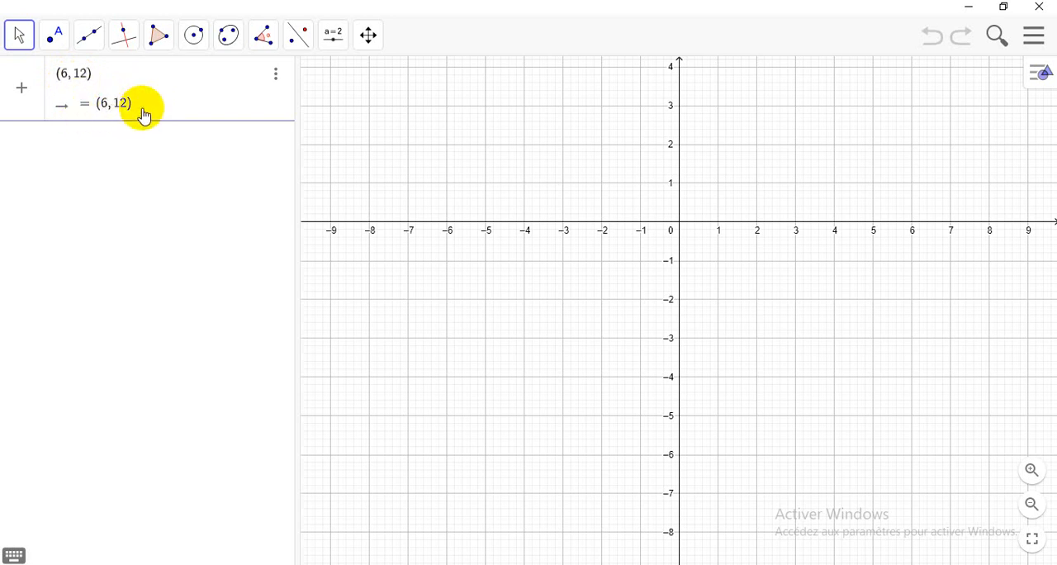
{"action": "key", "text": "Return"}
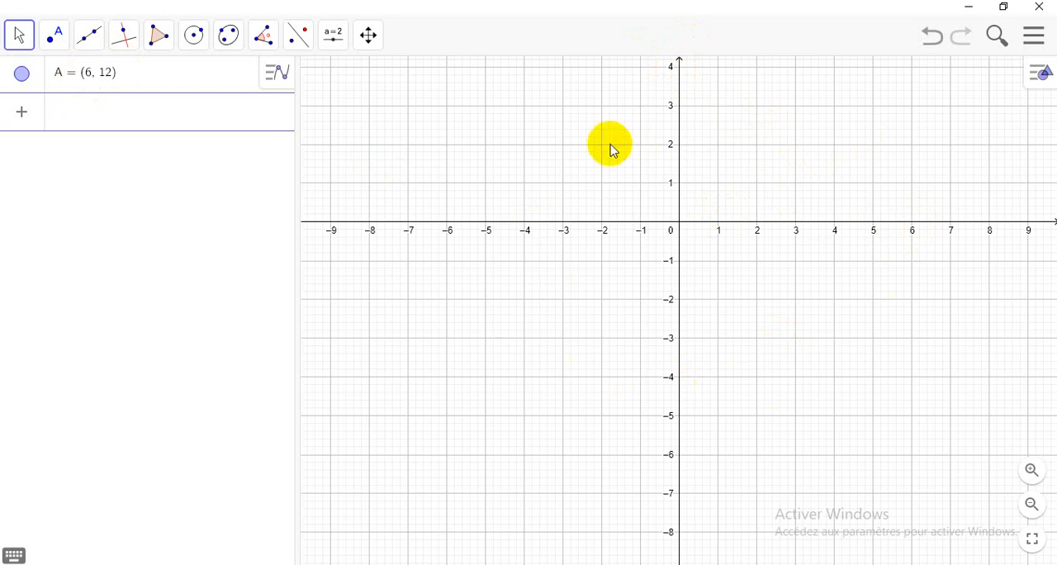
Step: Change the interface language to French / Français in the global settings and close the settings
{"action": "left_click", "coordinate": [374, 41]}
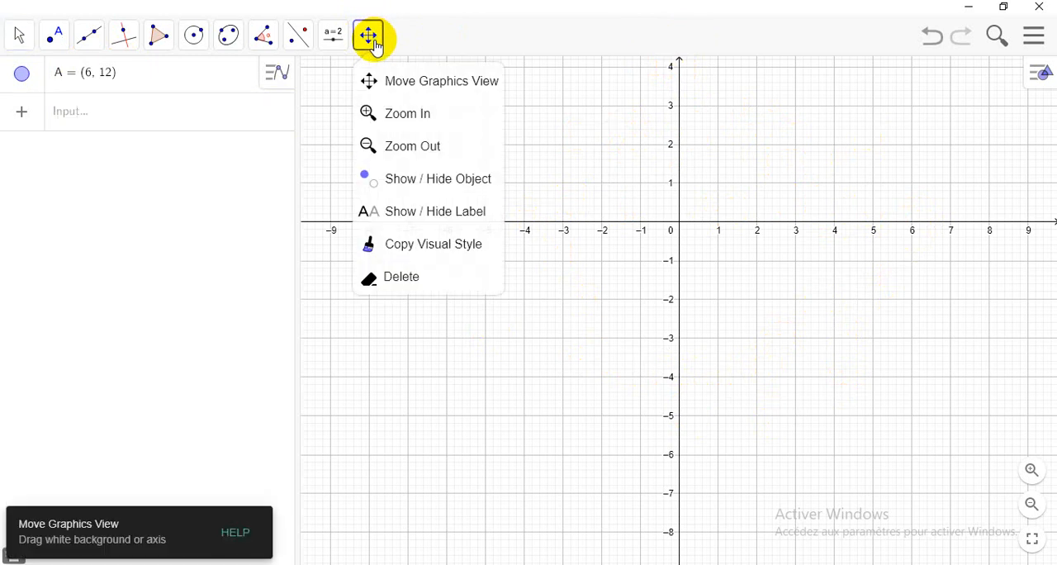
{"action": "left_click", "coordinate": [1029, 81]}
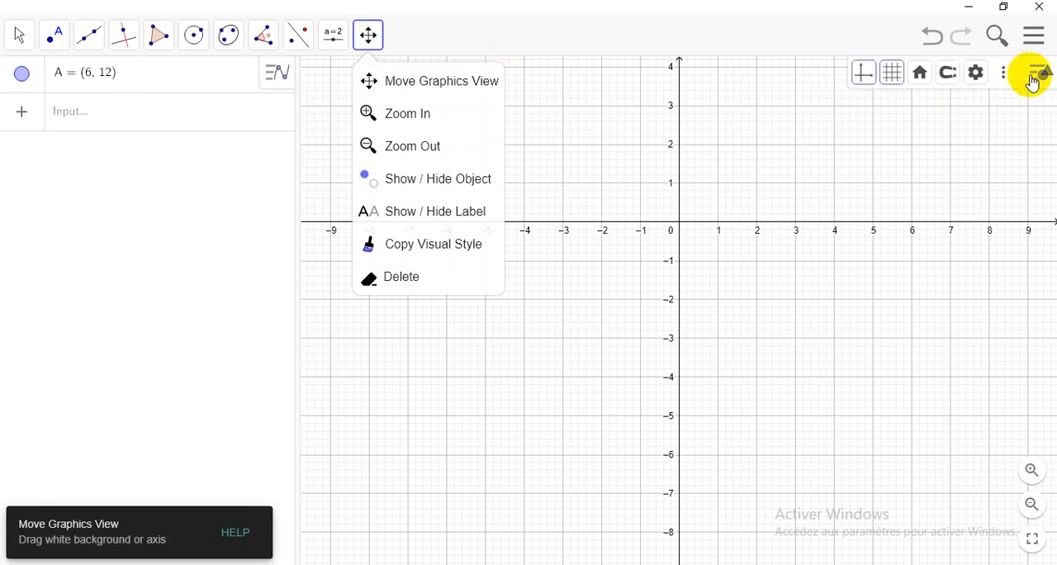
{"action": "left_click", "coordinate": [978, 72]}
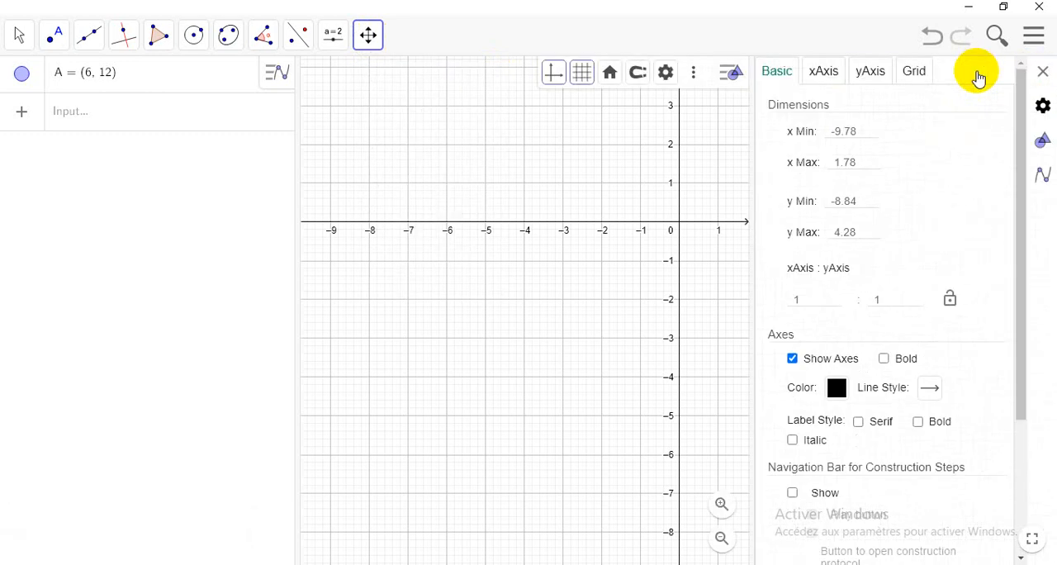
{"action": "left_click", "coordinate": [1040, 104]}
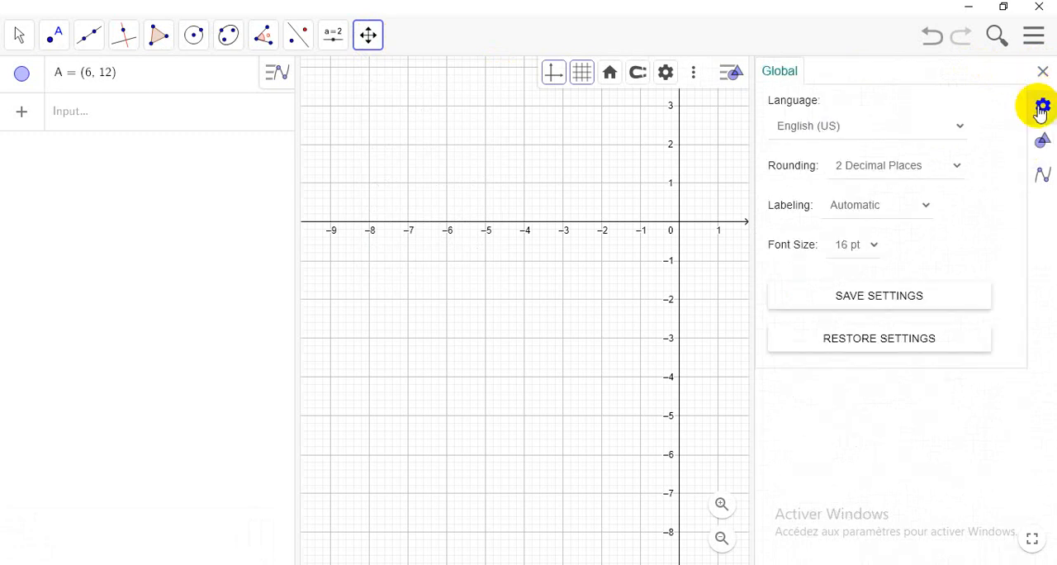
{"action": "left_click", "coordinate": [960, 132]}
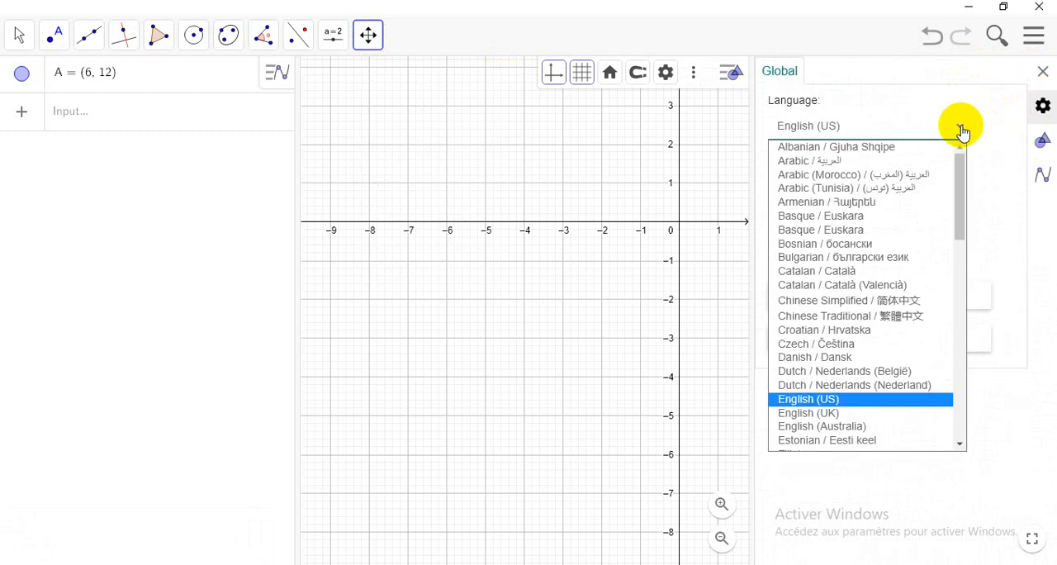
{"action": "scroll", "coordinate": [899, 385], "scroll_direction": "down", "scroll_amount": 4}
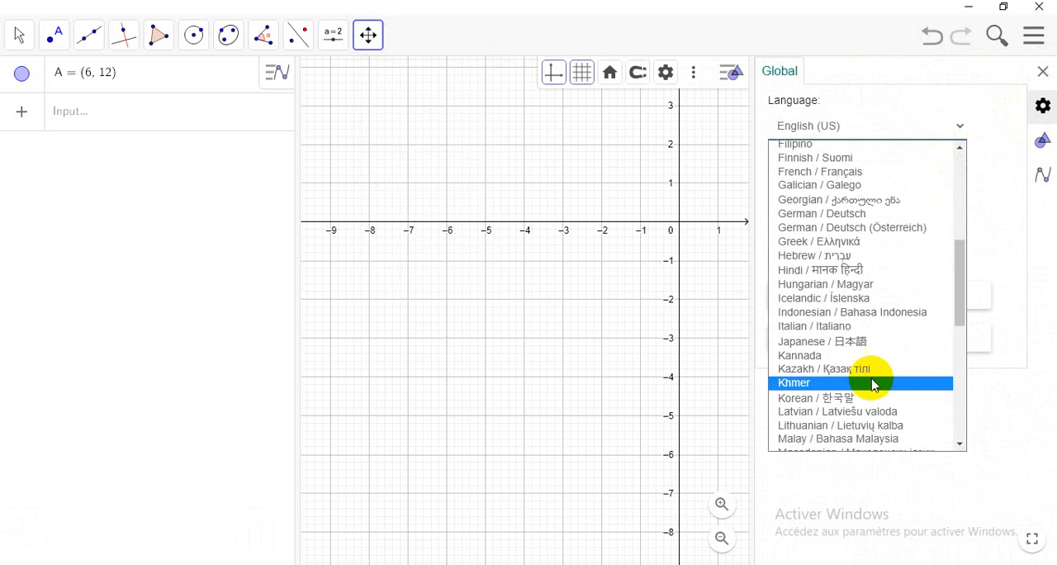
{"action": "left_click", "coordinate": [818, 171]}
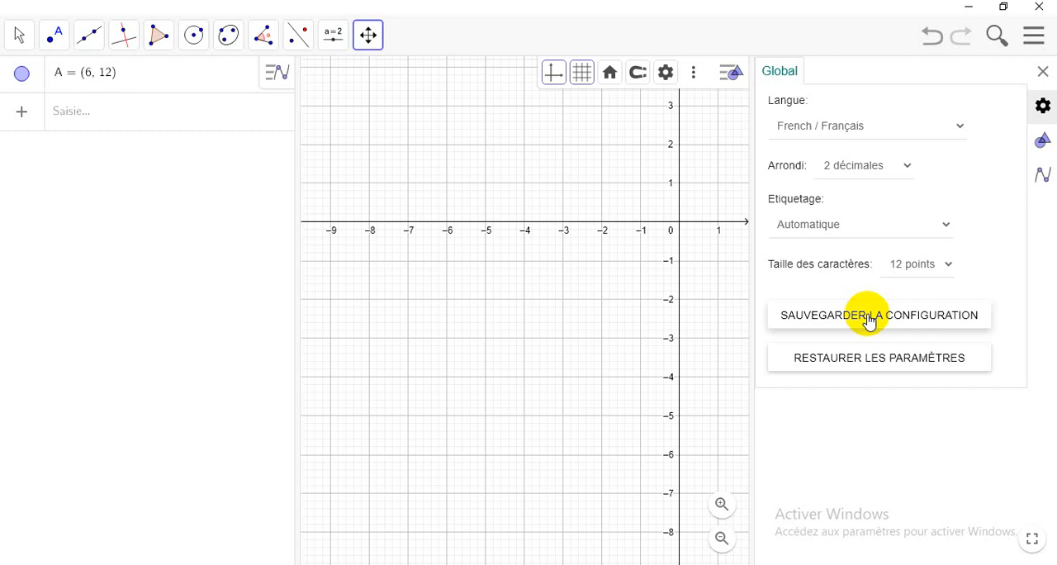
{"action": "left_click", "coordinate": [1043, 71]}
Step: Move the graphics view and zoom out until point A and the origin are comfortably in view
{"action": "left_click", "coordinate": [371, 44]}
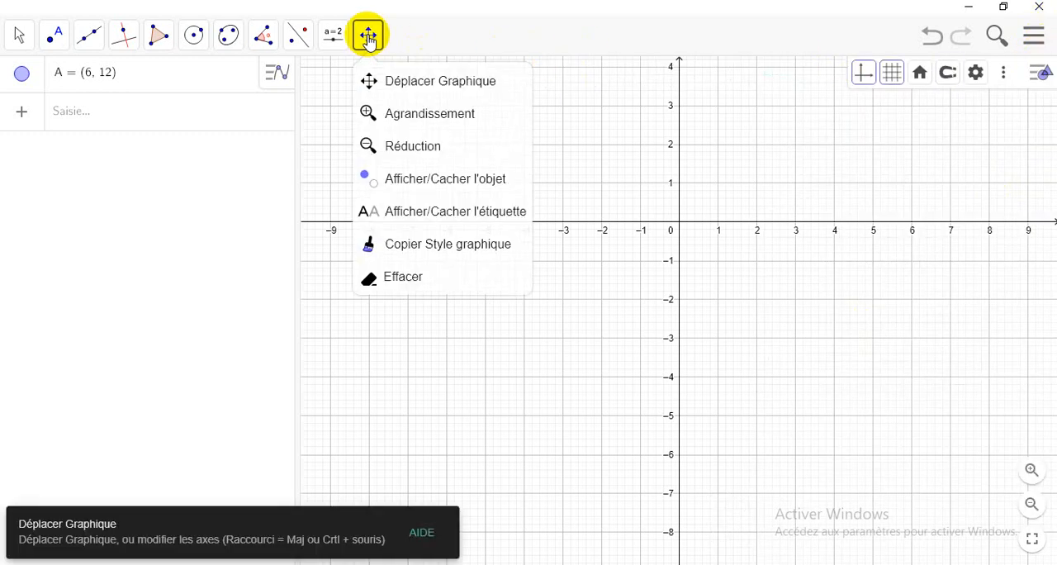
{"action": "left_click", "coordinate": [423, 91]}
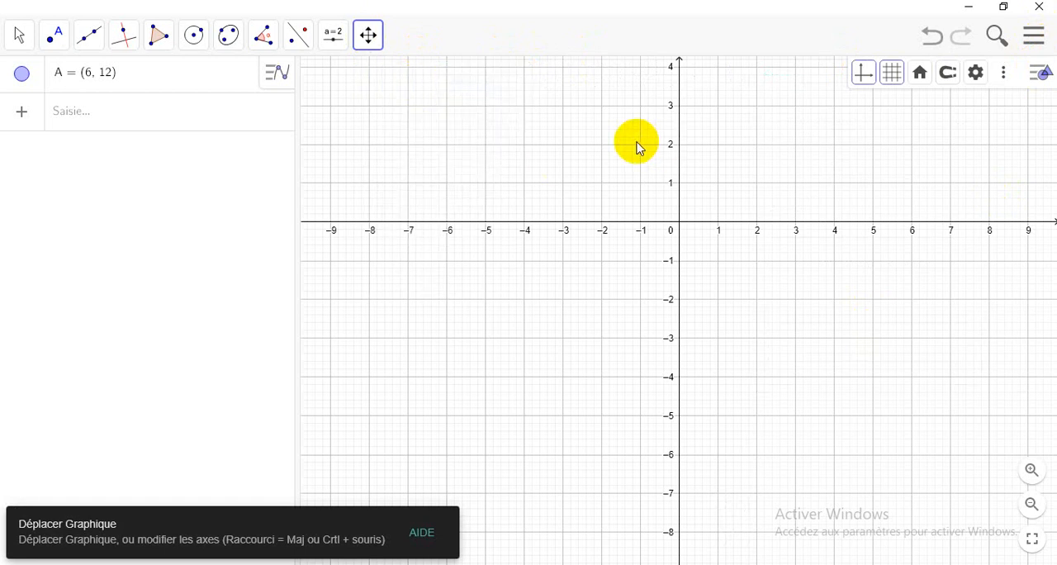
{"action": "left_click_drag", "start_coordinate": [640, 149], "coordinate": [414, 468]}
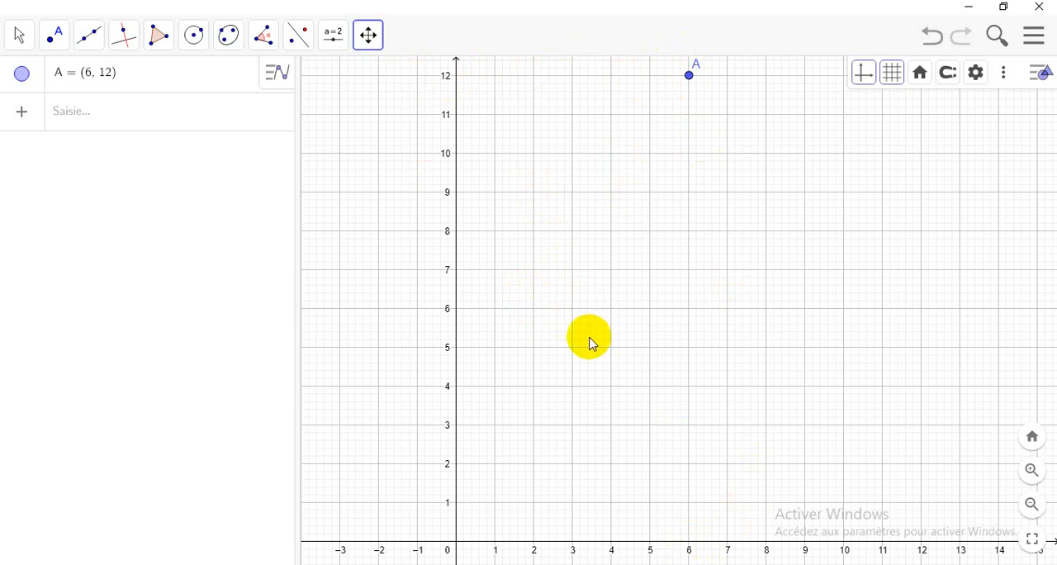
{"action": "scroll", "coordinate": [593, 344], "scroll_direction": "down", "scroll_amount": 3}
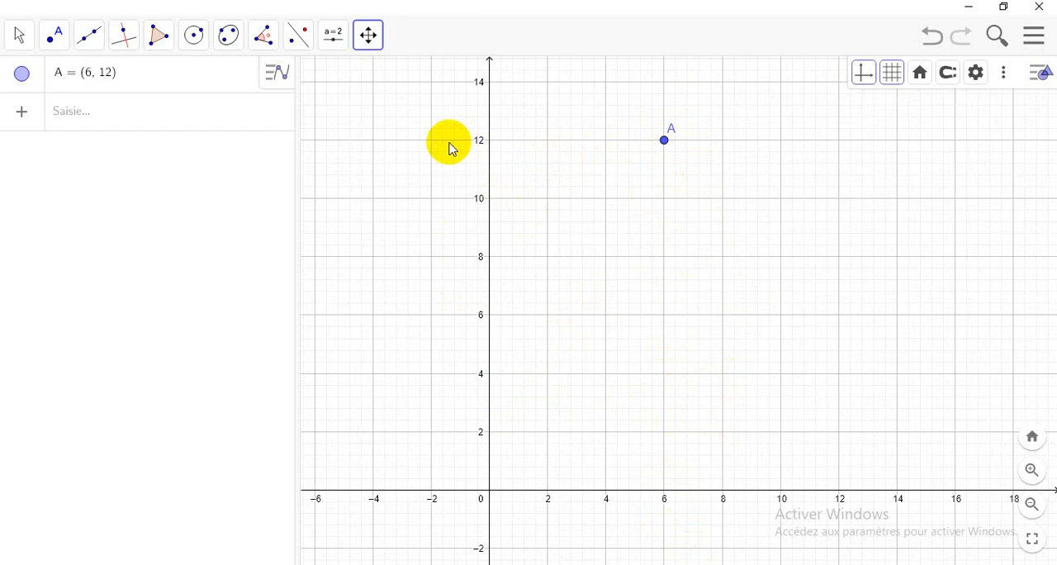
{"action": "scroll", "coordinate": [611, 273], "scroll_direction": "down", "scroll_amount": 1}
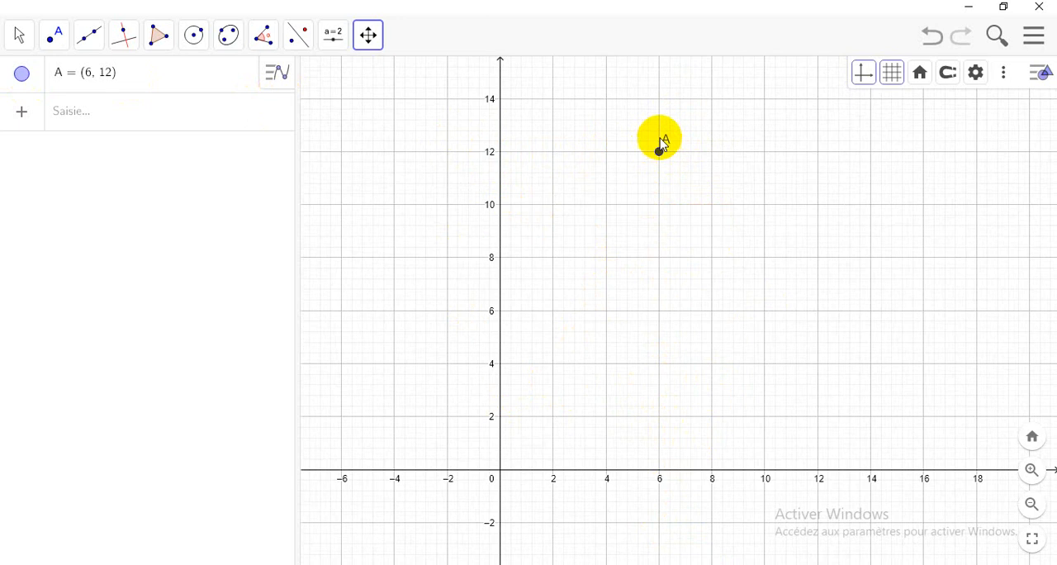
Step: Hide point A in the graphics view and show it again
{"action": "right_click", "coordinate": [24, 76]}
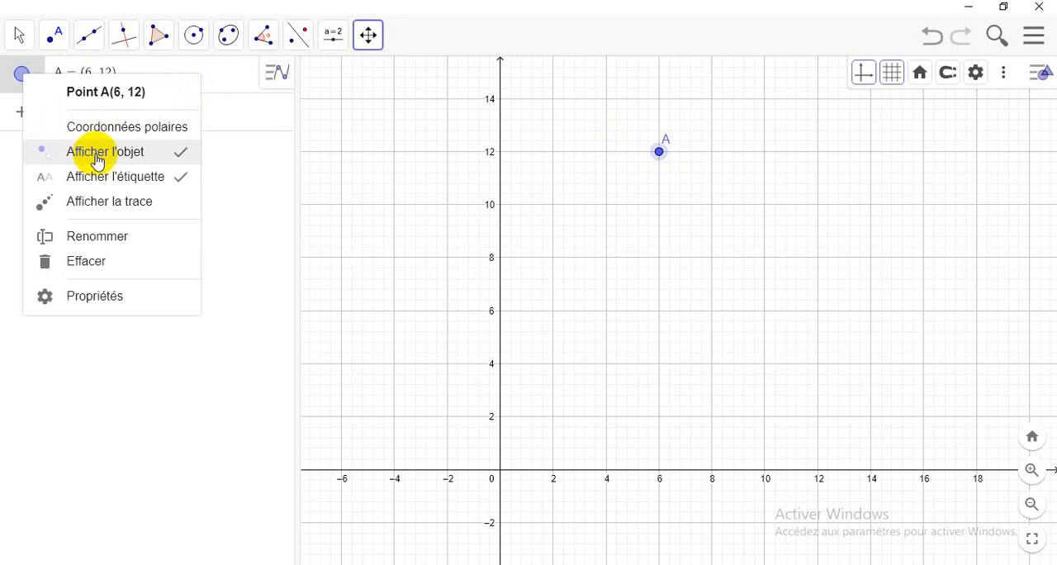
{"action": "left_click", "coordinate": [183, 155]}
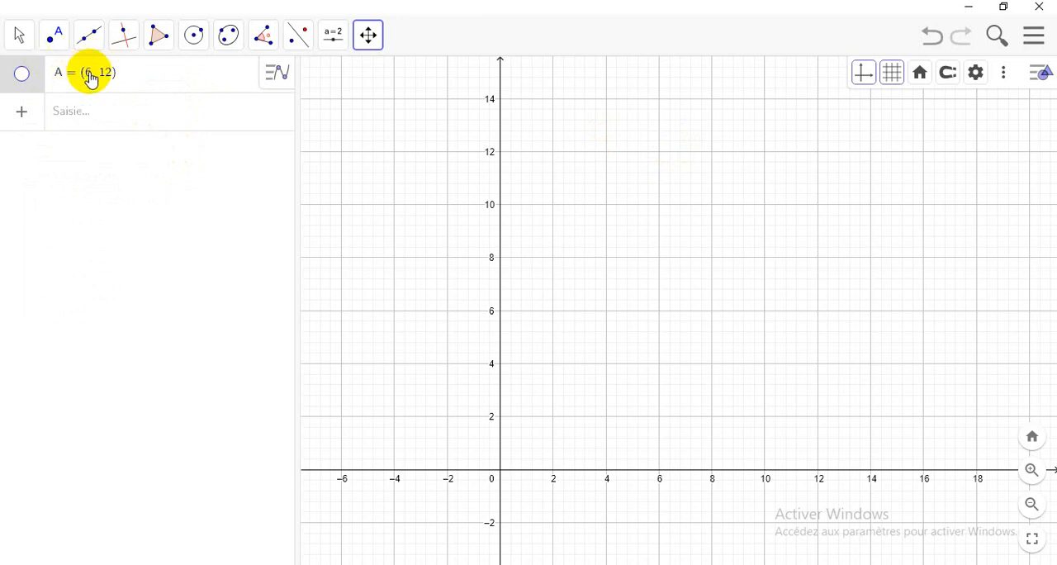
{"action": "left_click", "coordinate": [22, 74]}
Step: Hide the label of point A
{"action": "right_click", "coordinate": [25, 78]}
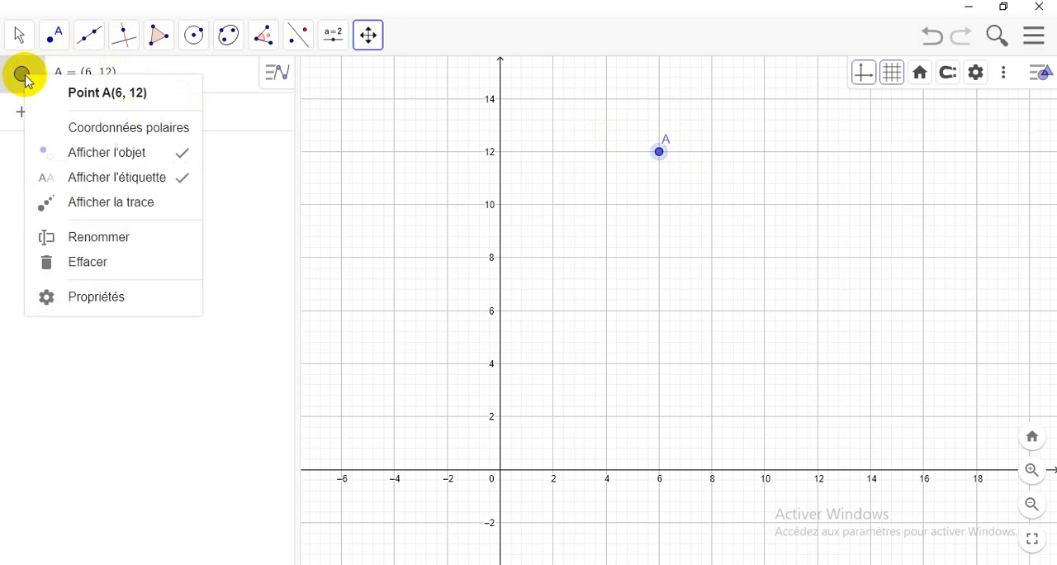
{"action": "left_click", "coordinate": [186, 179]}
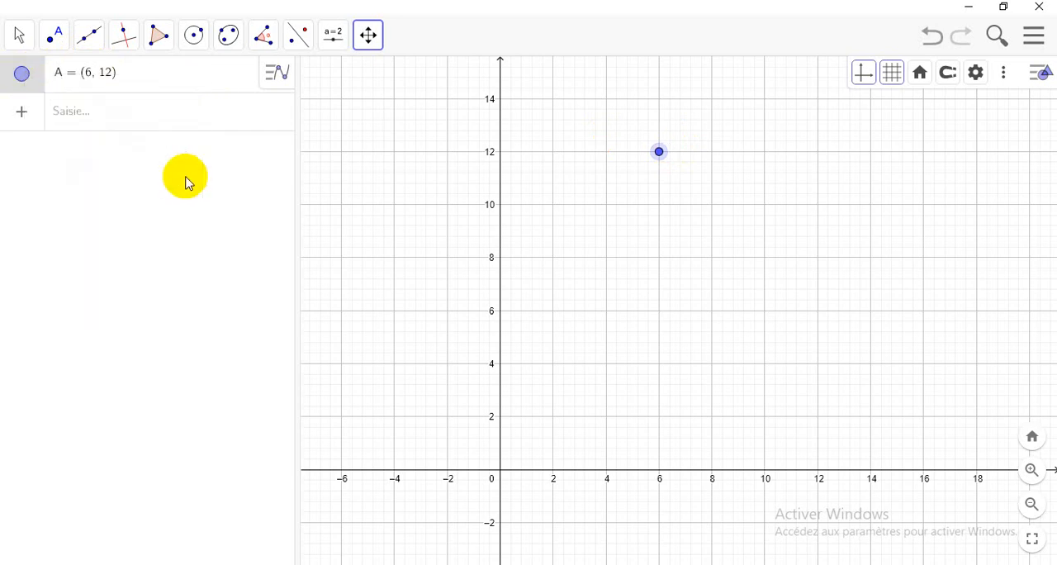
Step: Set the color of point A to green (#33FF00) in its properties
{"action": "right_click", "coordinate": [23, 76]}
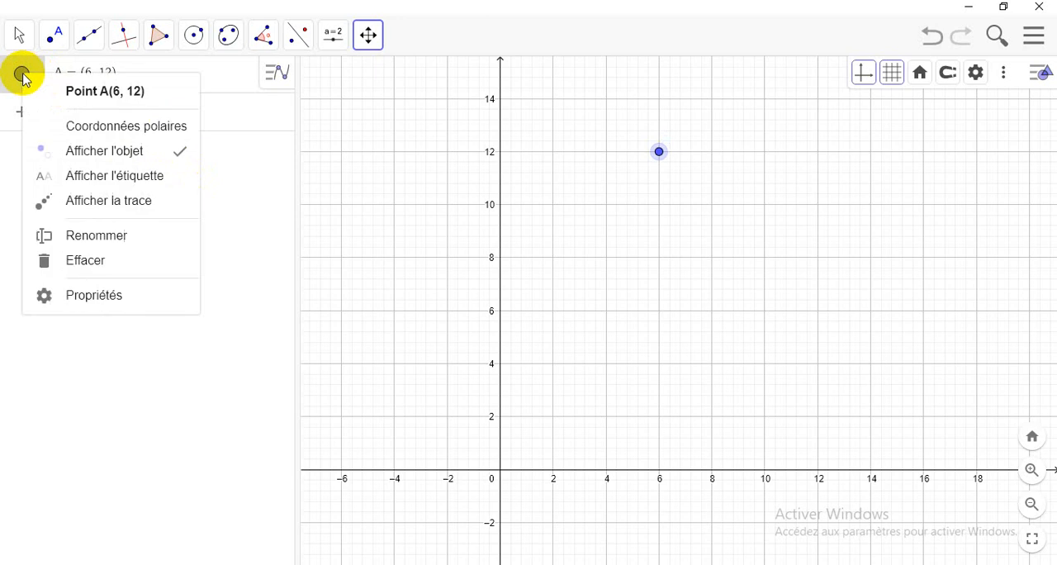
{"action": "left_click", "coordinate": [101, 297]}
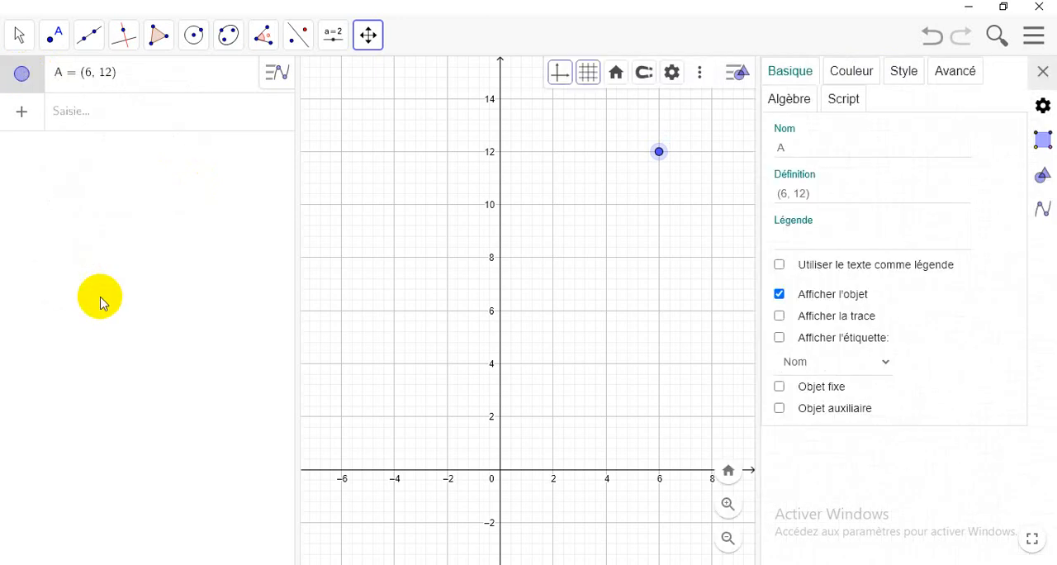
{"action": "left_click", "coordinate": [845, 76]}
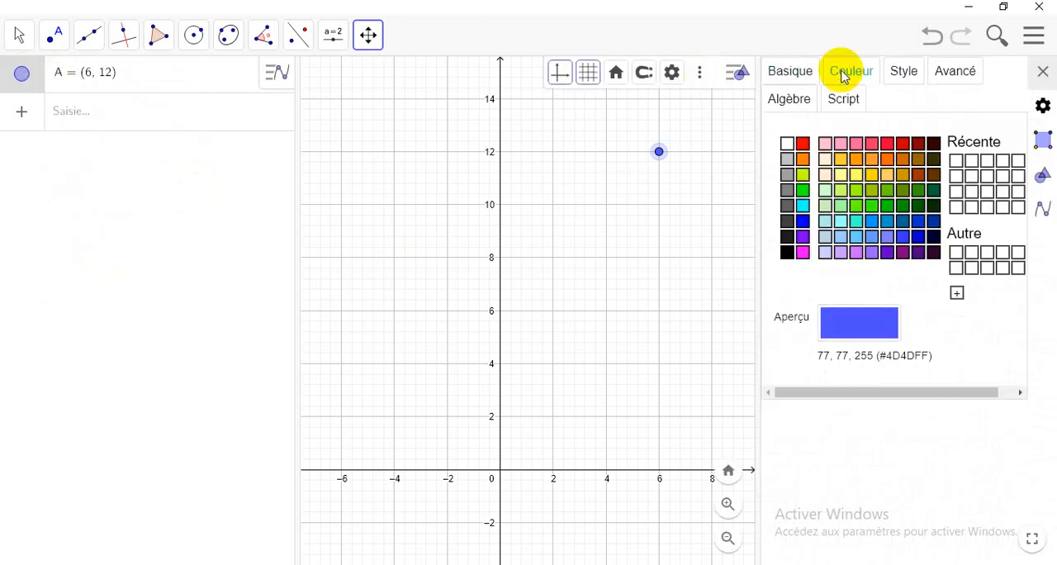
{"action": "left_click", "coordinate": [878, 211]}
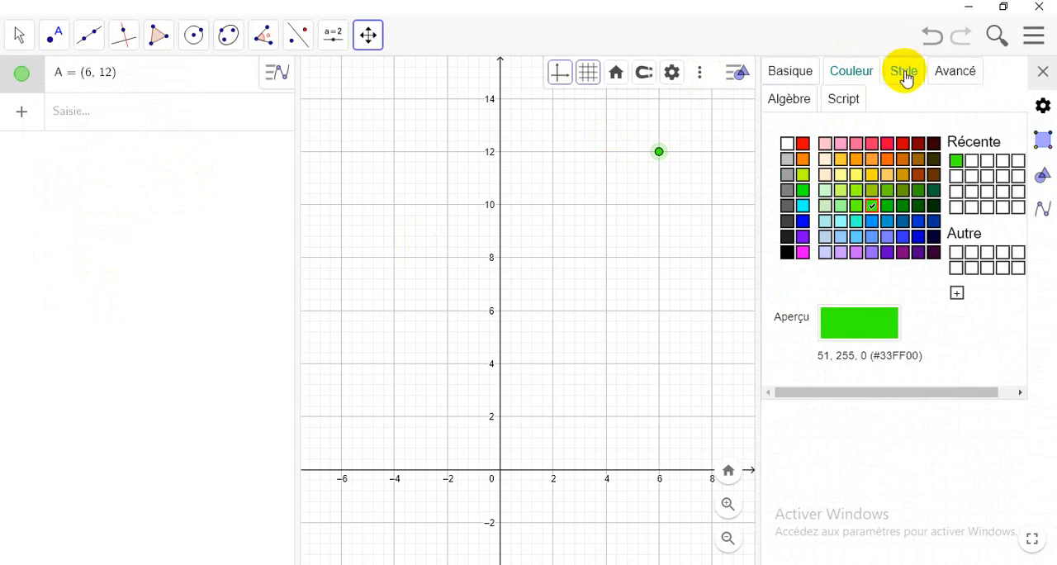
Step: Change the point style of A to a plus sign, keeping its point size at 5
{"action": "left_click", "coordinate": [906, 75]}
{"action": "left_click", "coordinate": [847, 180]}
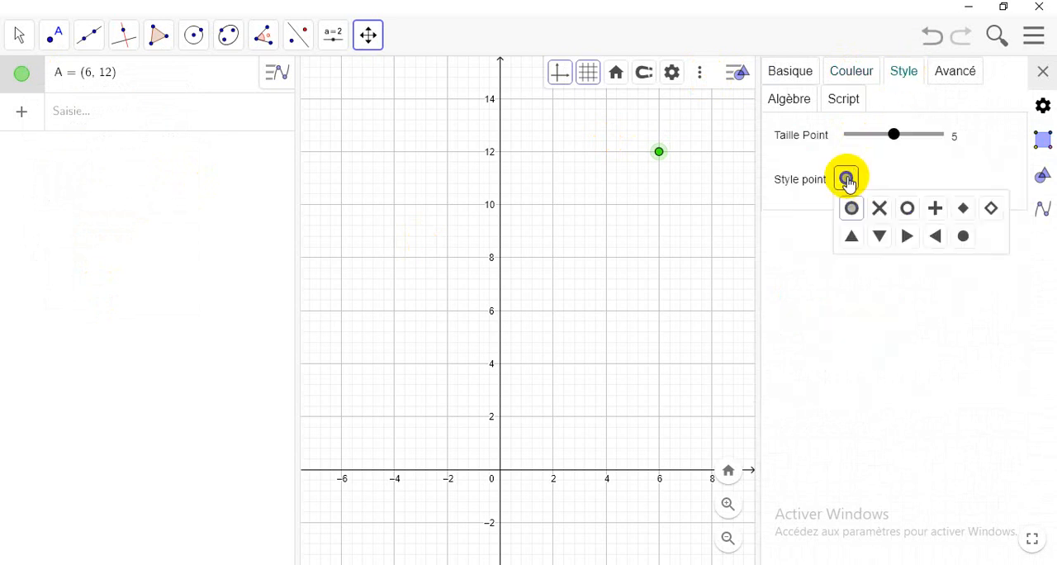
{"action": "left_click", "coordinate": [935, 210]}
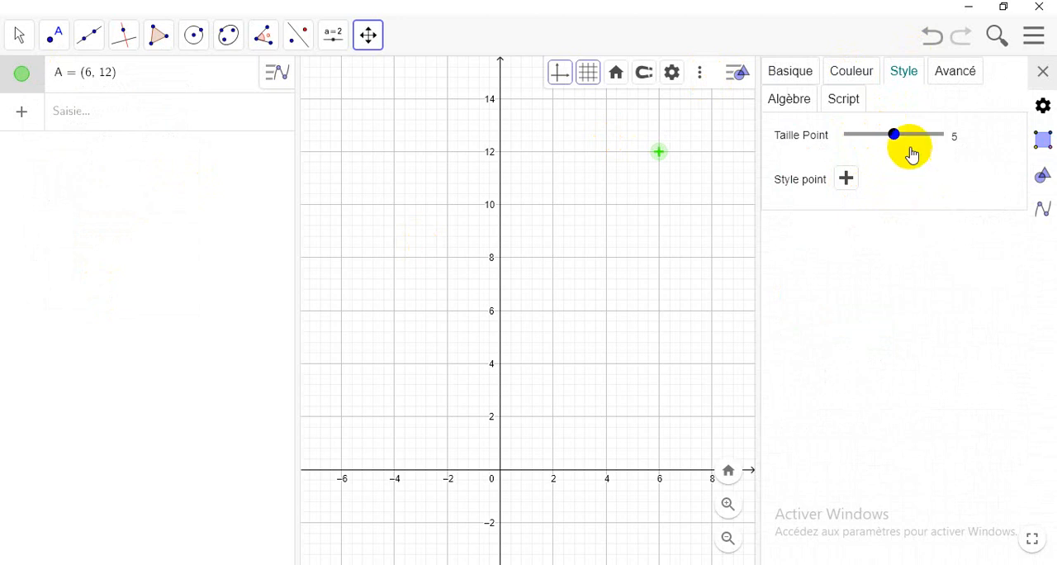
{"action": "mouse_move", "coordinate": [892, 139]}
{"action": "left_mouse_down"}
{"action": "mouse_move", "coordinate": [872, 142]}
{"action": "mouse_move", "coordinate": [955, 142]}
{"action": "mouse_move", "coordinate": [897, 143]}
{"action": "left_mouse_up"}
Step: Set the global font size to 24 points
{"action": "left_click", "coordinate": [1043, 107]}
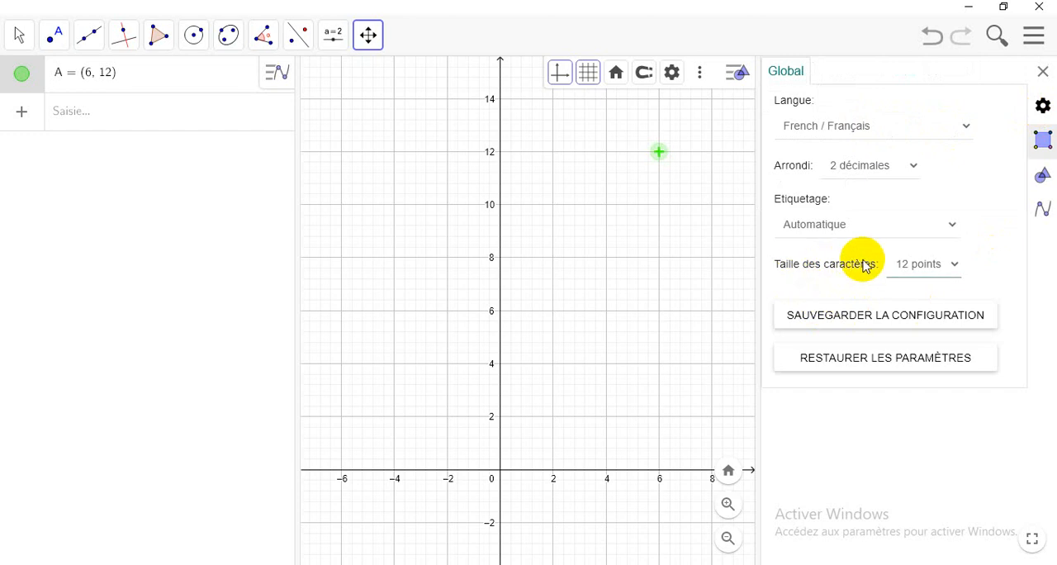
{"action": "left_click", "coordinate": [959, 270]}
{"action": "left_click", "coordinate": [922, 329]}
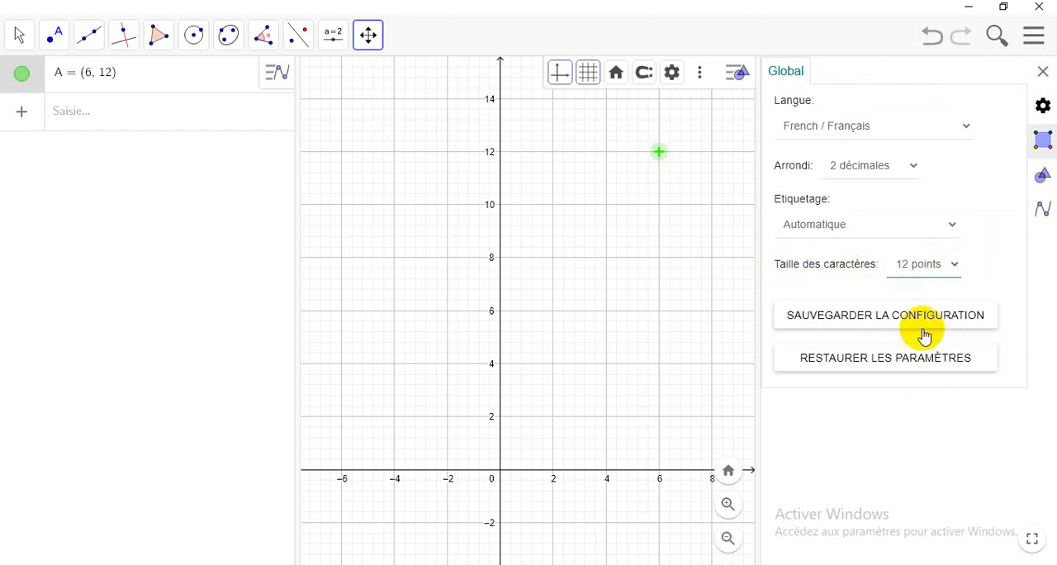
{"action": "left_click", "coordinate": [959, 270]}
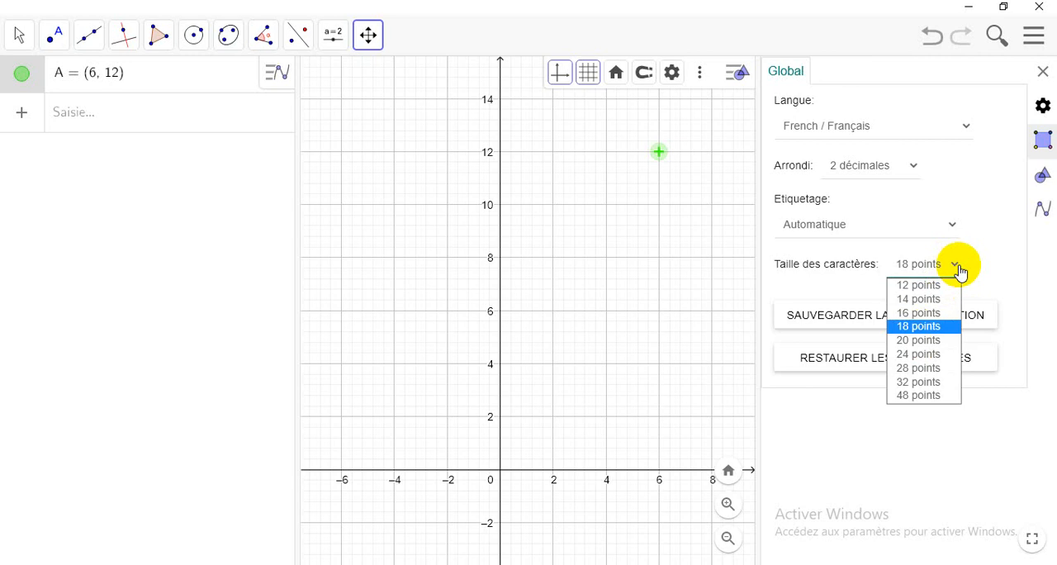
{"action": "left_click", "coordinate": [934, 354]}
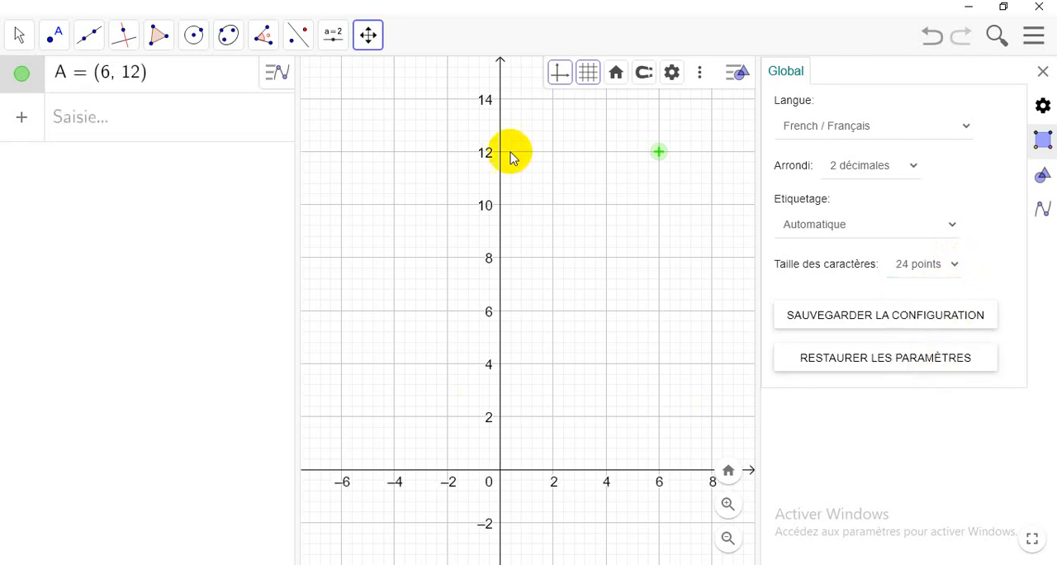
Step: Select Automatique as the labeling option for new objects and close the settings
{"action": "left_click", "coordinate": [950, 230]}
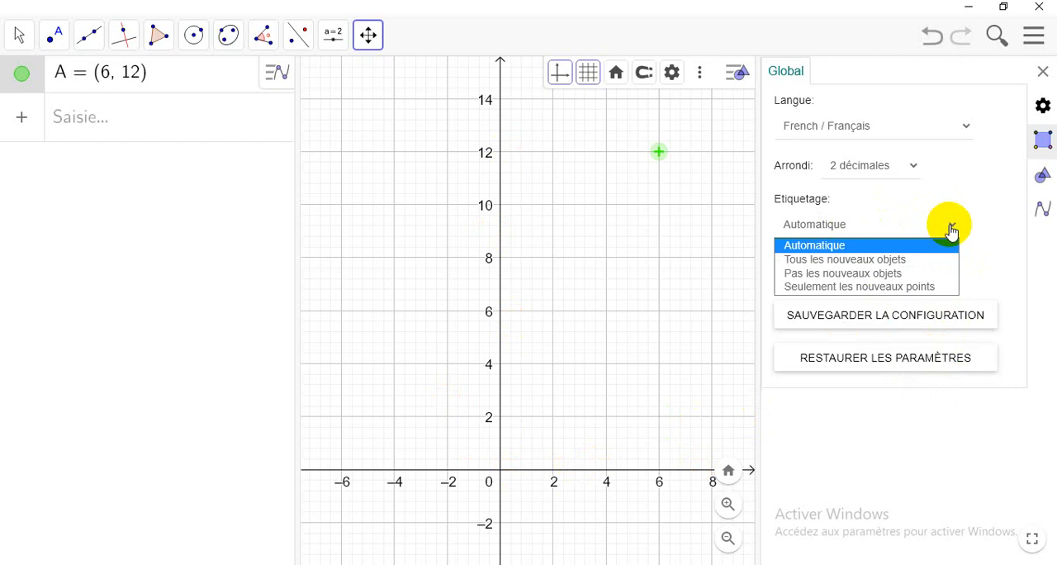
{"action": "left_click", "coordinate": [833, 245]}
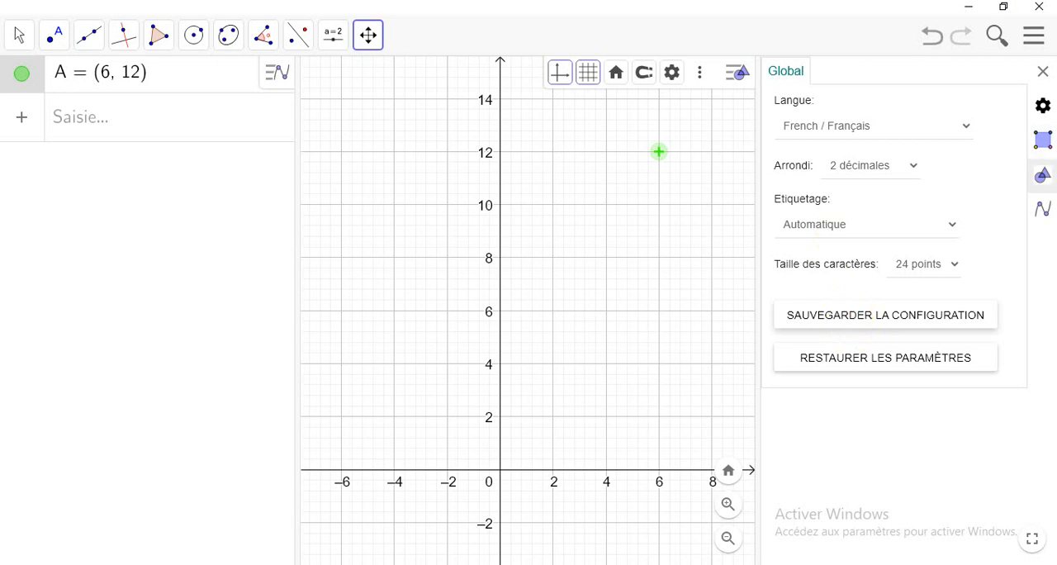
{"action": "left_click", "coordinate": [1033, 39]}
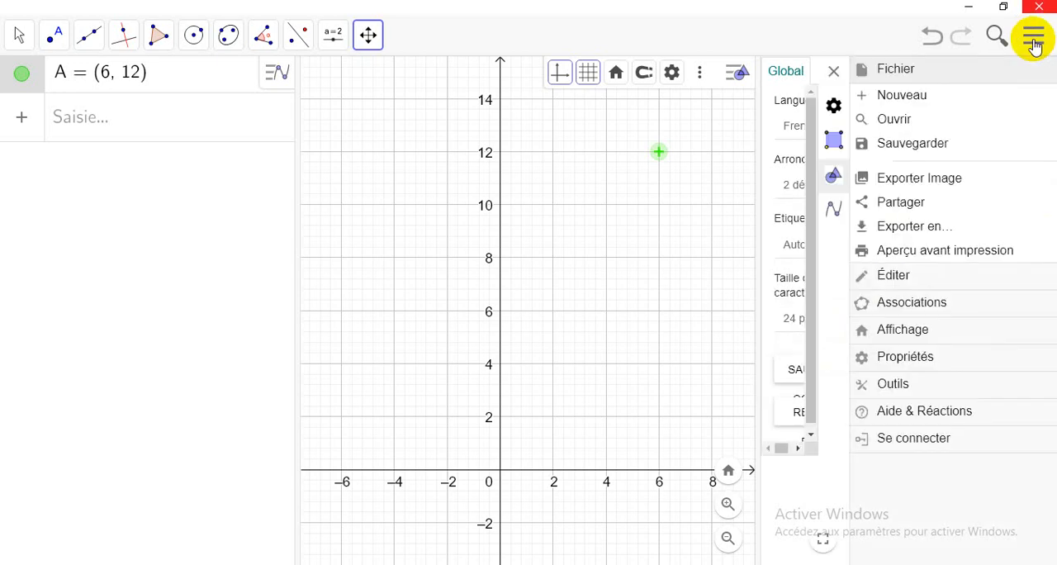
{"action": "left_click", "coordinate": [893, 360]}
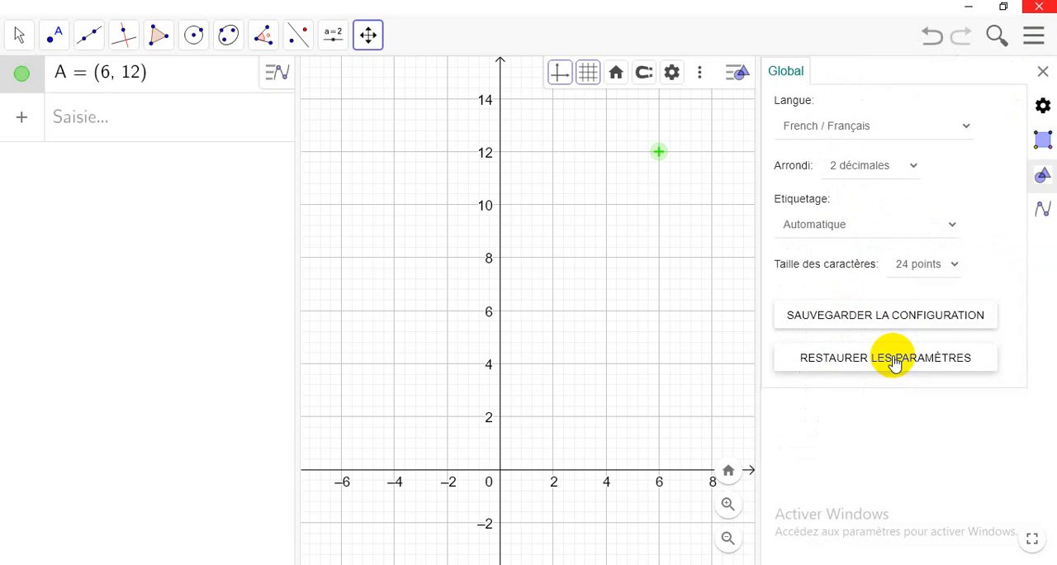
{"action": "left_click", "coordinate": [1042, 72]}
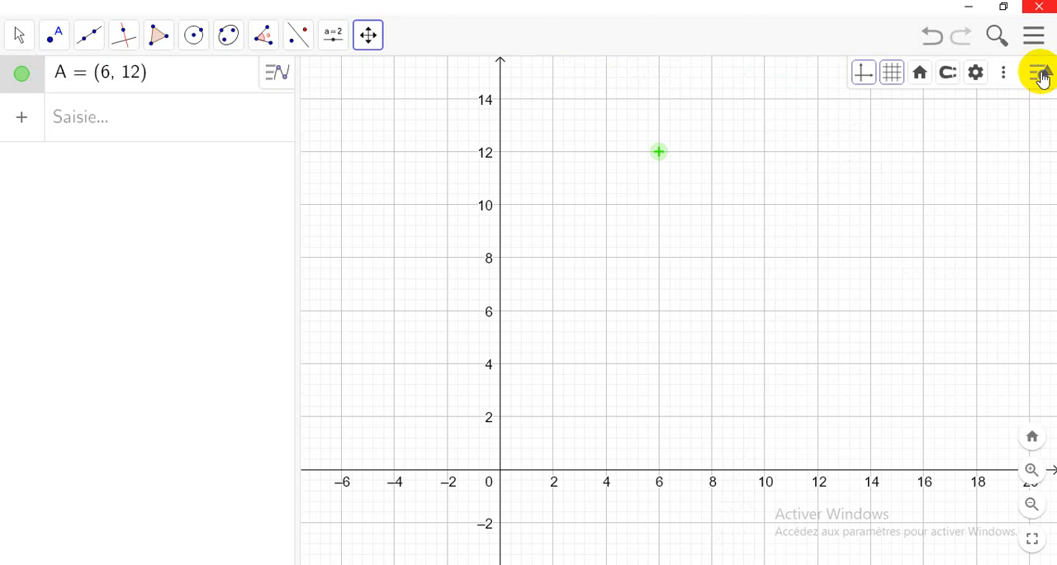
Step: Change the color of point A to blue (#0000FF) in its properties and close them
{"action": "left_click", "coordinate": [72, 121]}
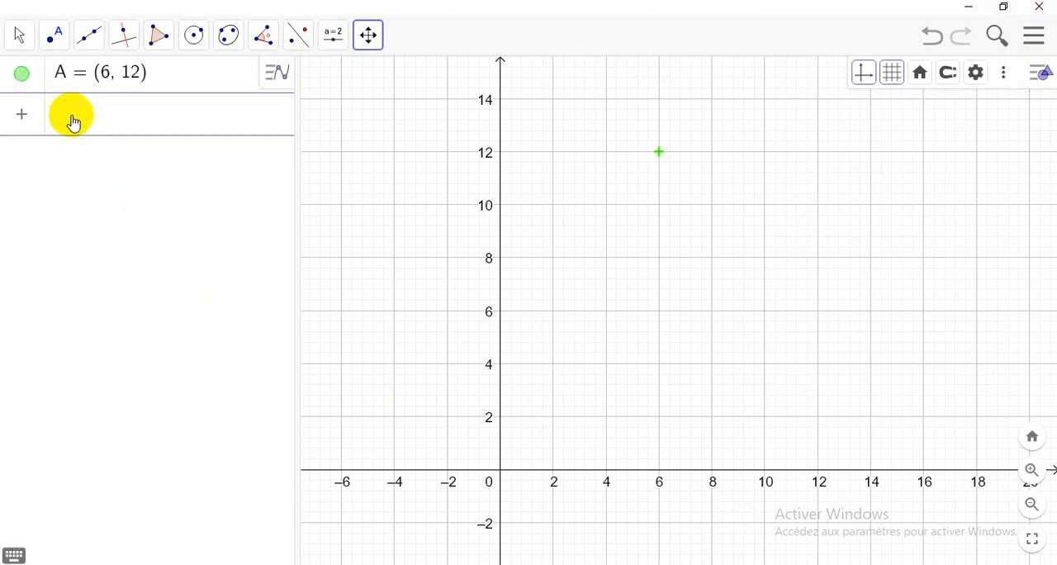
{"action": "right_click", "coordinate": [23, 75]}
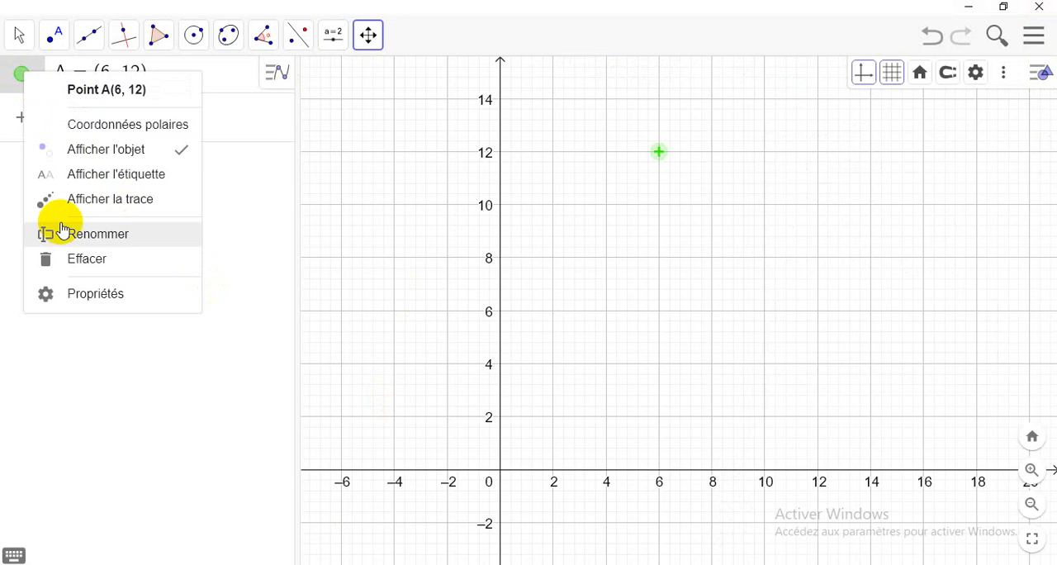
{"action": "left_click", "coordinate": [80, 294]}
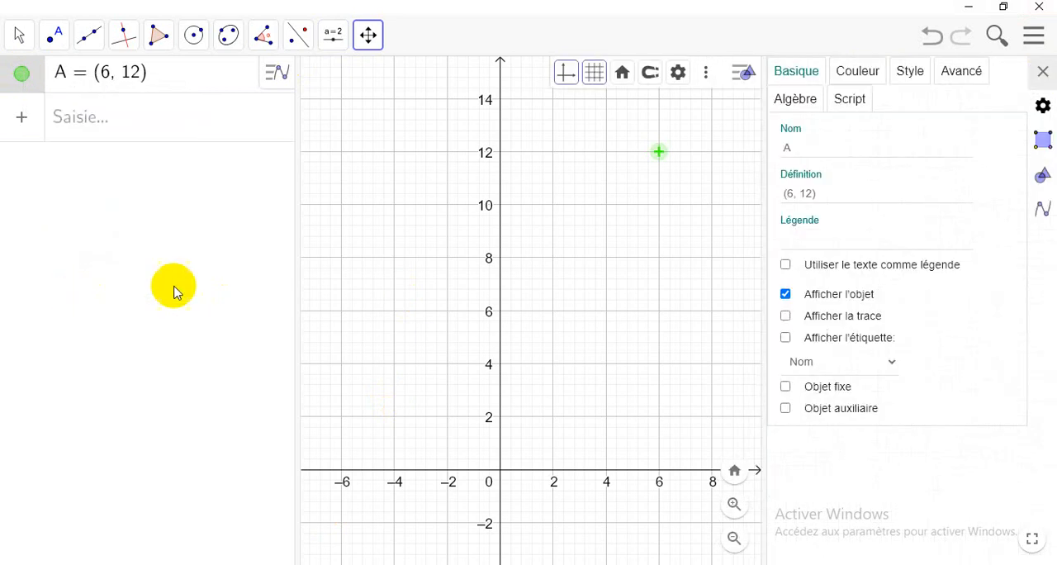
{"action": "left_click", "coordinate": [859, 73]}
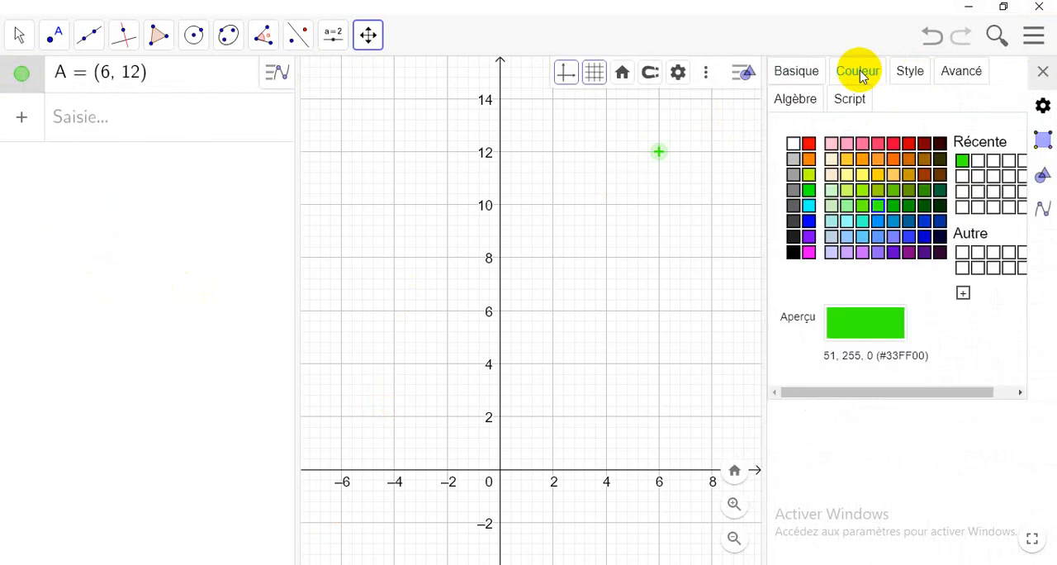
{"action": "left_click", "coordinate": [809, 145]}
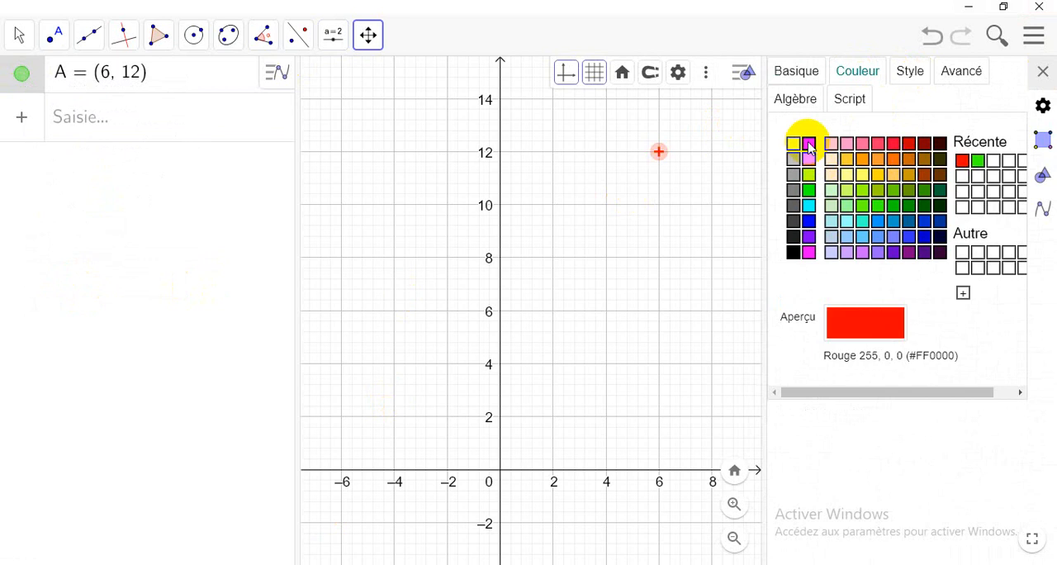
{"action": "left_click", "coordinate": [810, 222]}
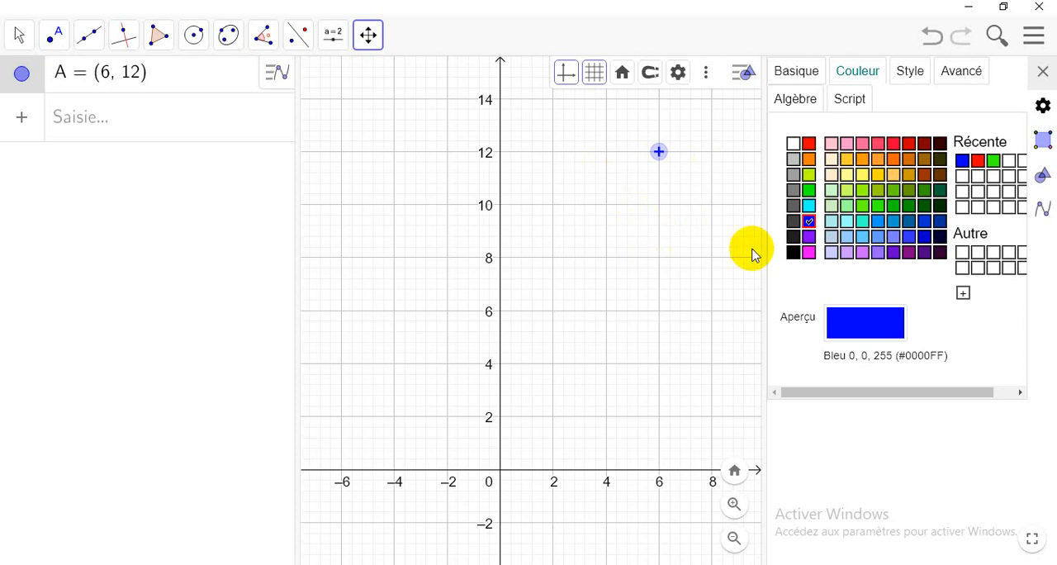
{"action": "left_click", "coordinate": [1044, 73]}
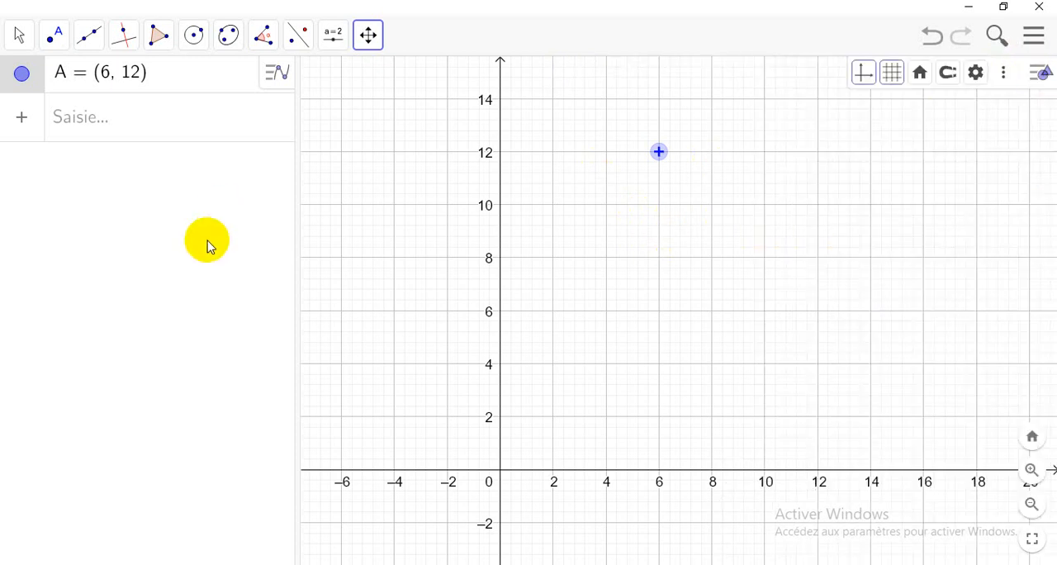
Step: Plot the function x^2 as a new algebra entry and delete it again
{"action": "left_click", "coordinate": [80, 125]}
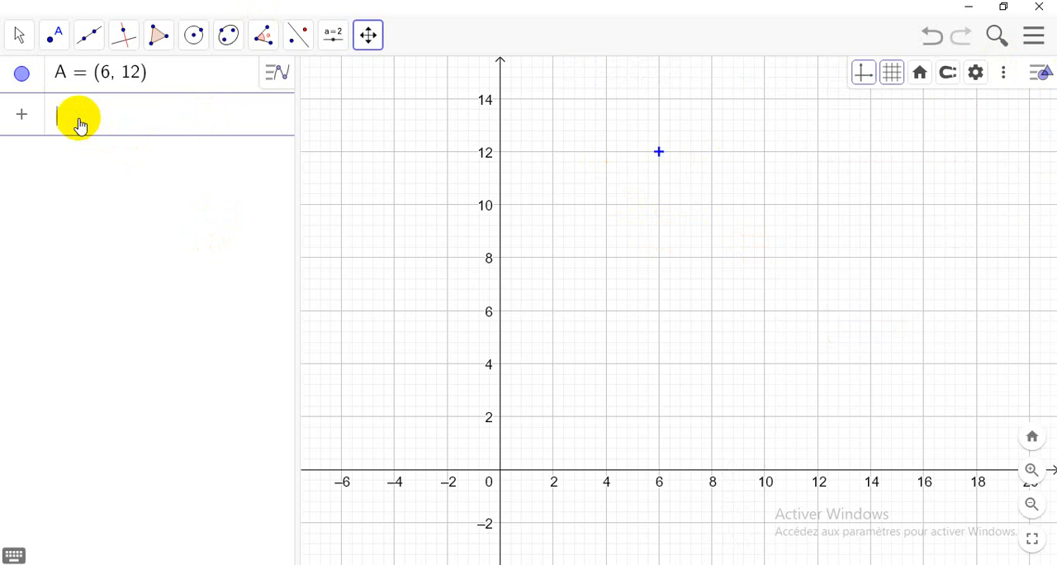
{"action": "type", "text": "x"}
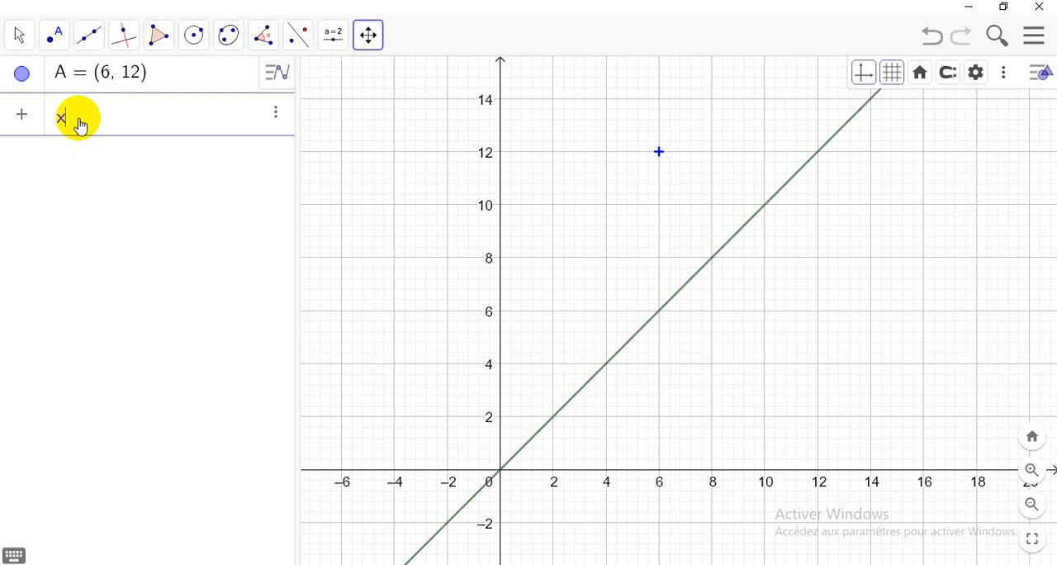
{"action": "type", "text": "^2"}
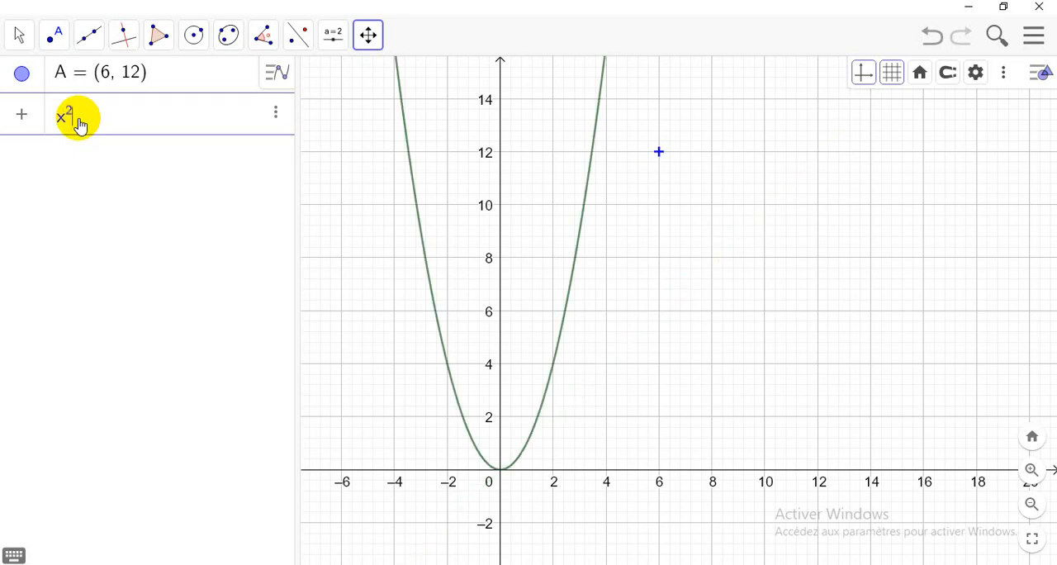
{"action": "key", "text": "Return"}
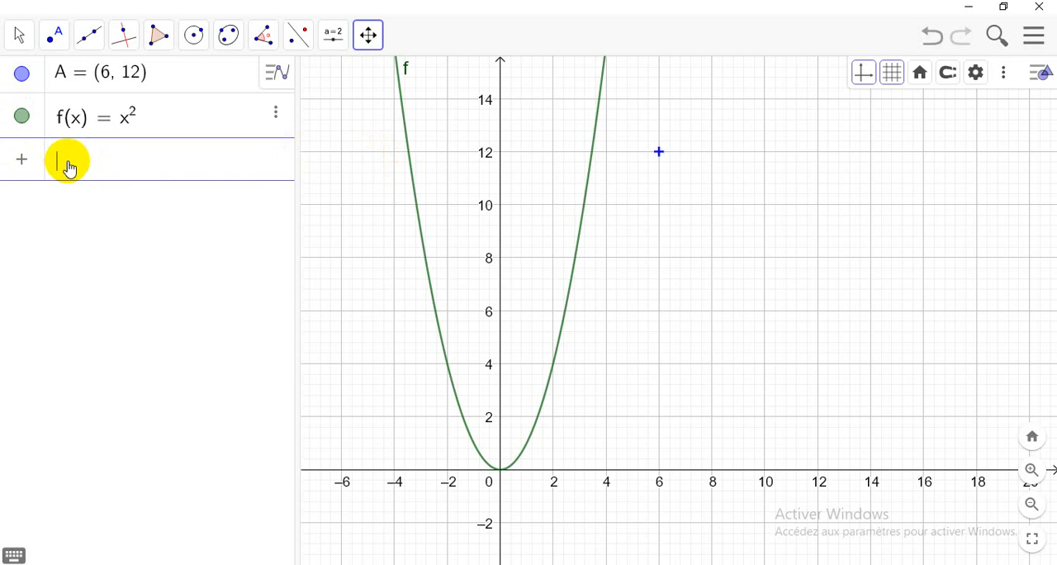
{"action": "left_click", "coordinate": [276, 116]}
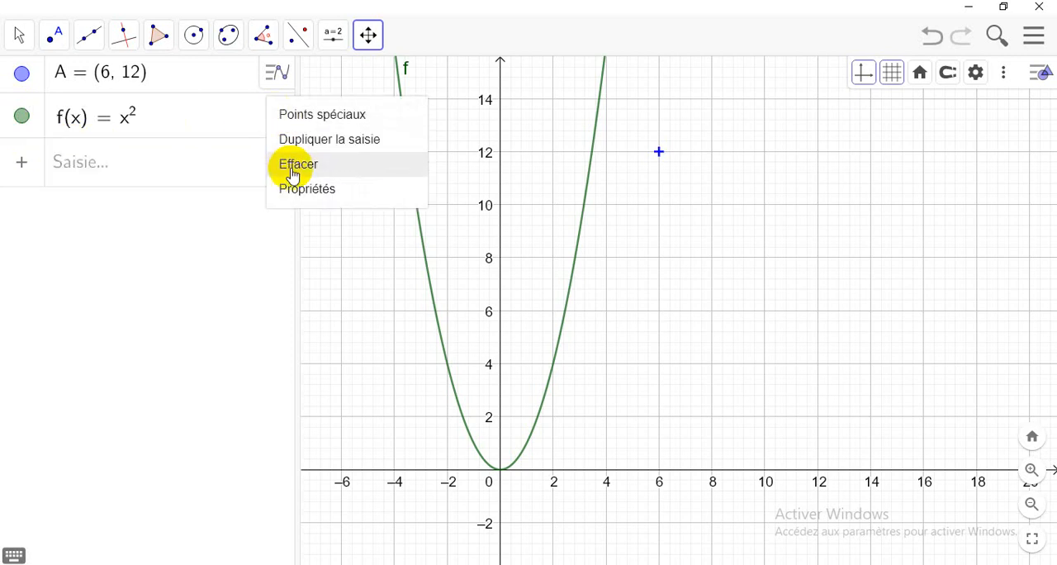
{"action": "left_click", "coordinate": [297, 165]}
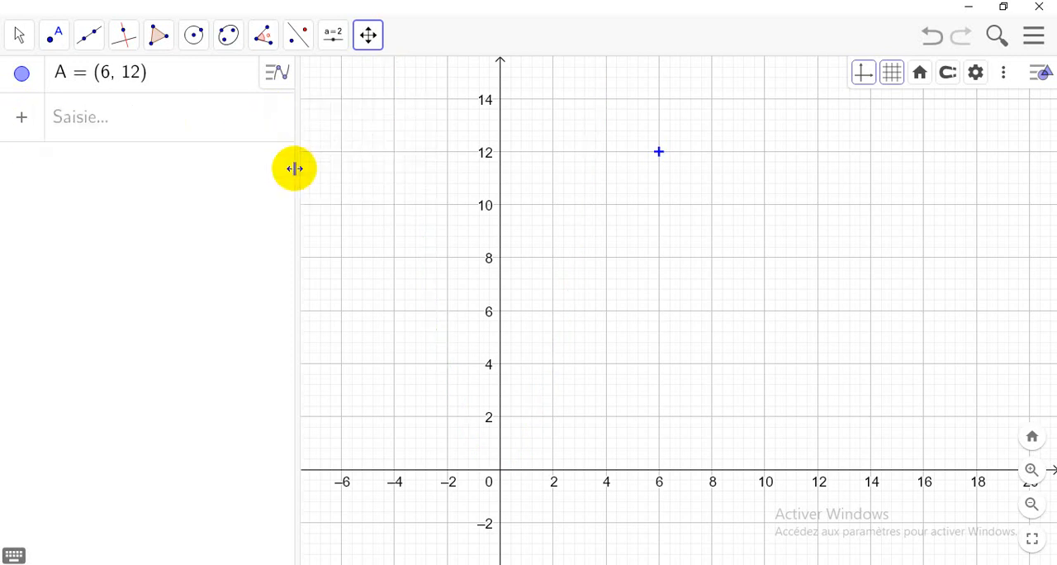
Step: Insert the Fonction( <Fonction>, <de>, <à> ) command template and widen the algebra view to fit the whole entry
{"action": "left_click", "coordinate": [75, 122]}
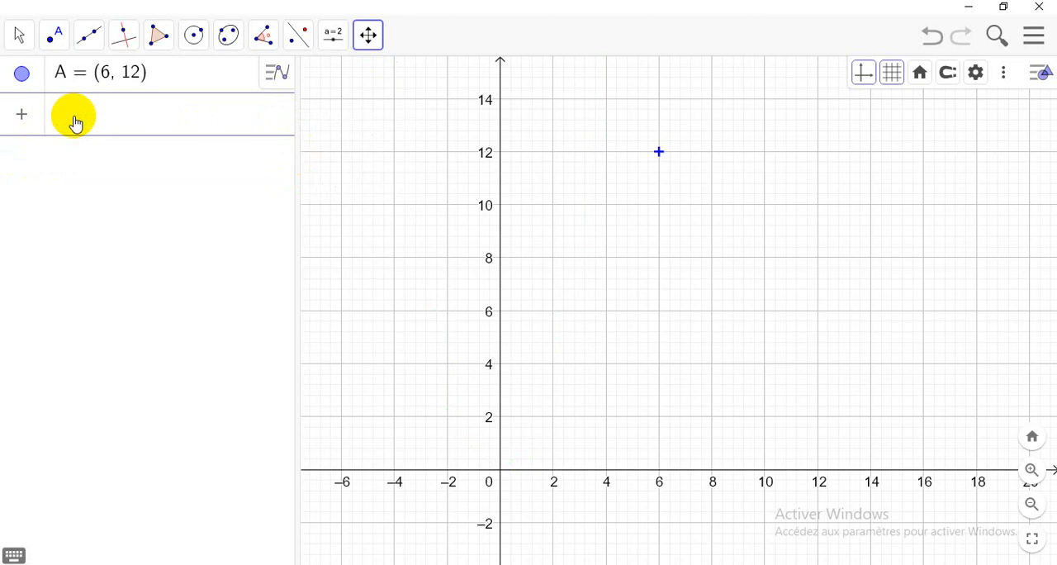
{"action": "type", "text": "fon"}
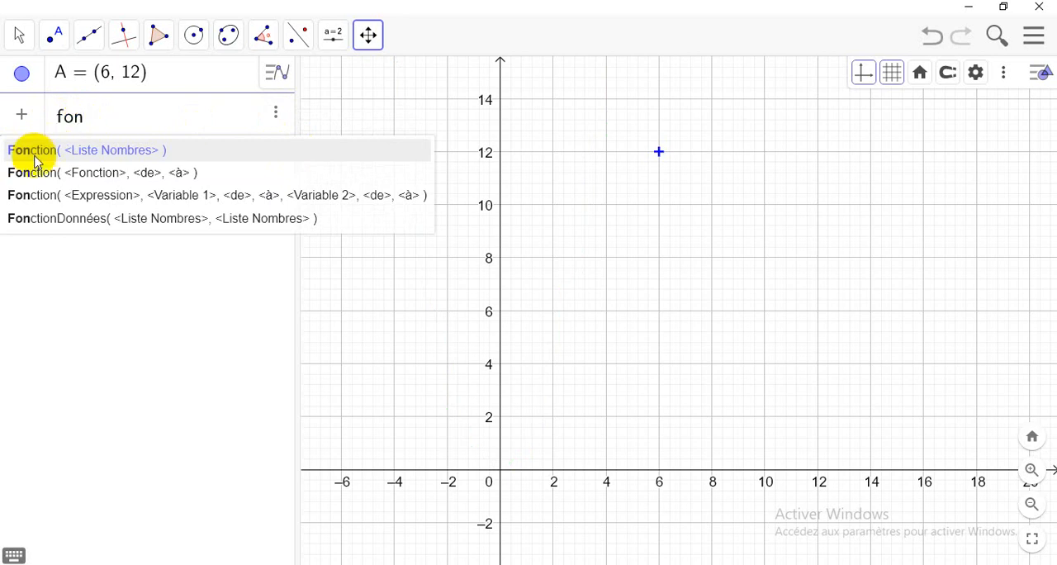
{"action": "left_click", "coordinate": [88, 182]}
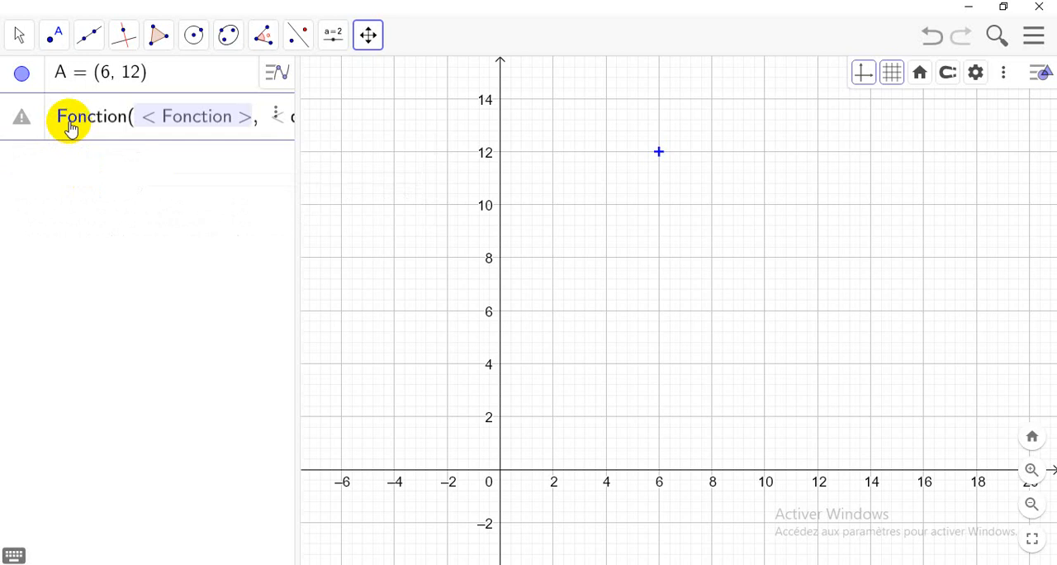
{"action": "left_click_drag", "start_coordinate": [295, 218], "coordinate": [477, 217]}
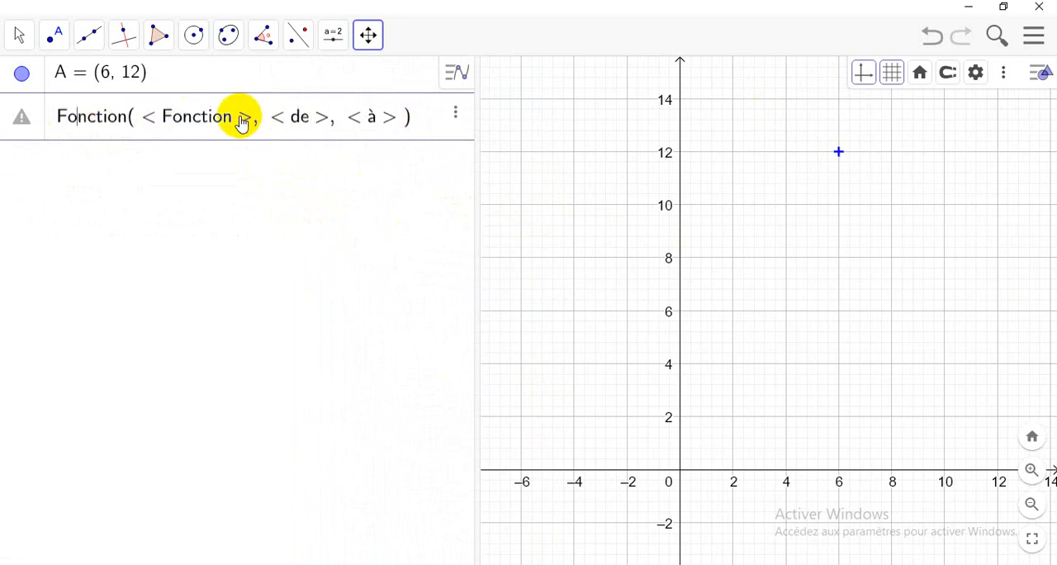
Step: Erase the unfilled Fonction entry and insert the Fonction( <Fonction>, <de>, <à> ) template afresh
{"action": "left_click", "coordinate": [455, 114]}
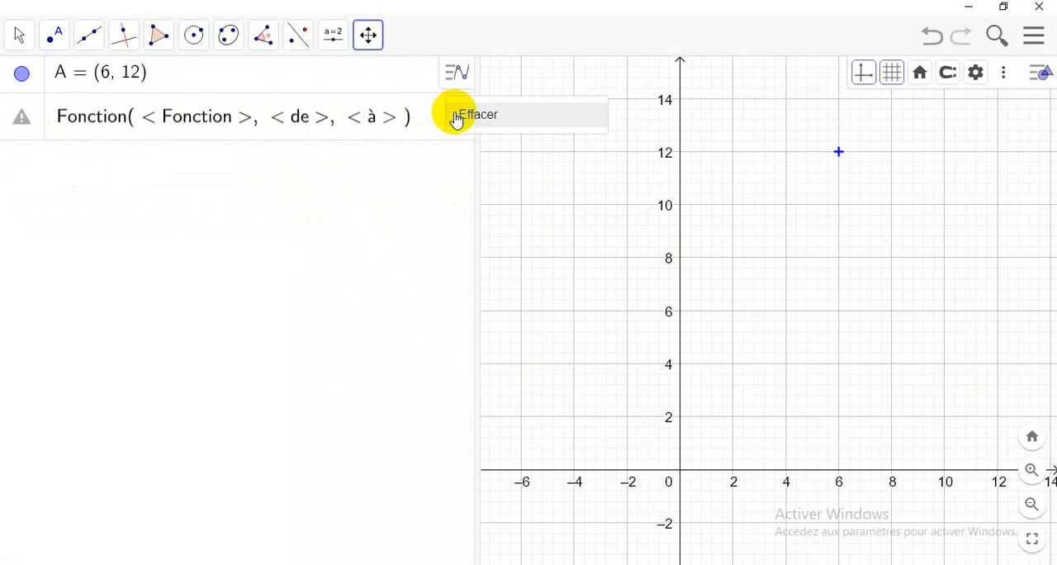
{"action": "left_click", "coordinate": [457, 115]}
{"action": "left_click", "coordinate": [114, 119]}
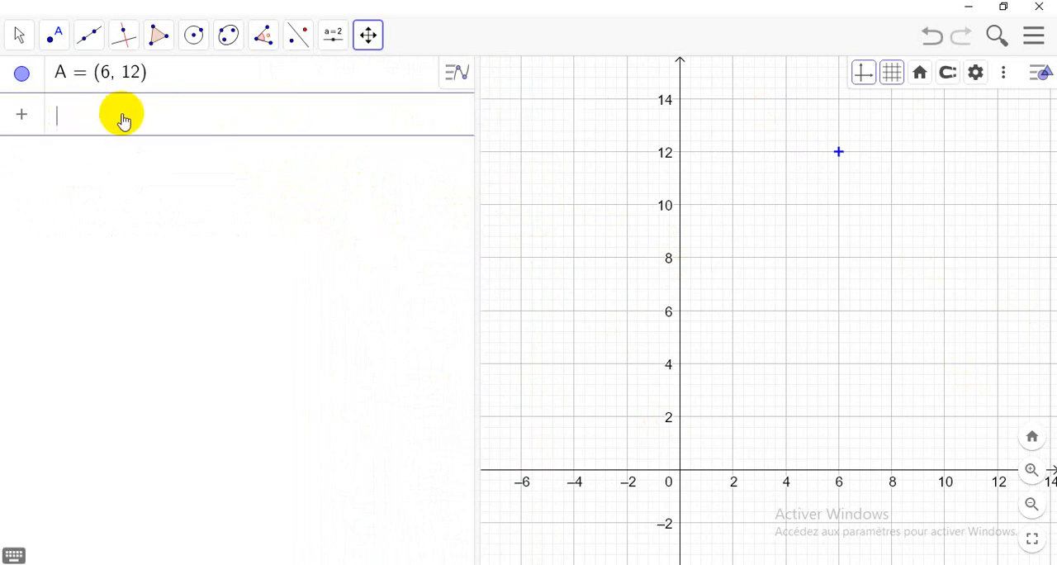
{"action": "type", "text": "fonc"}
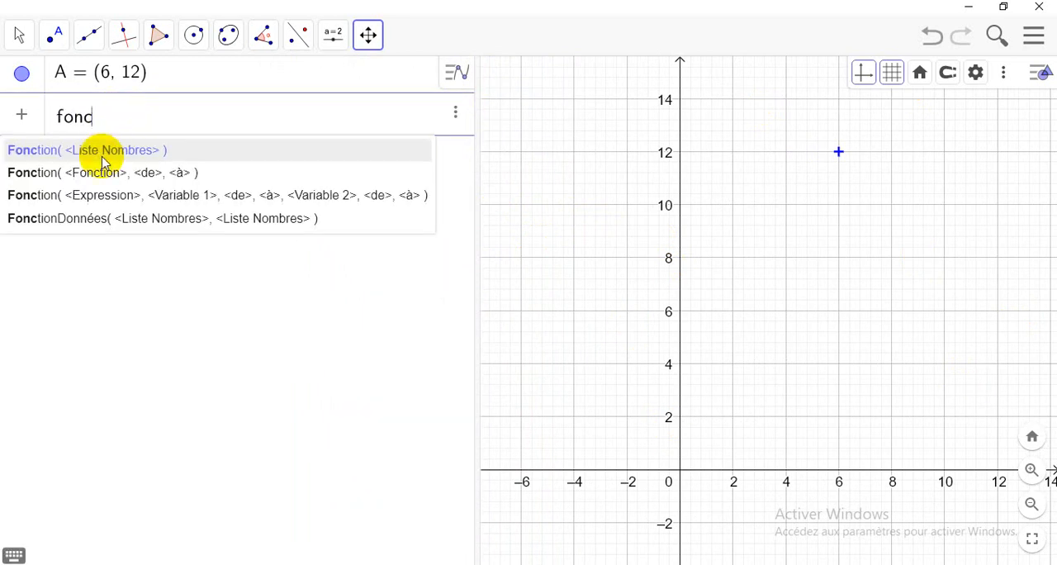
{"action": "left_click", "coordinate": [86, 179]}
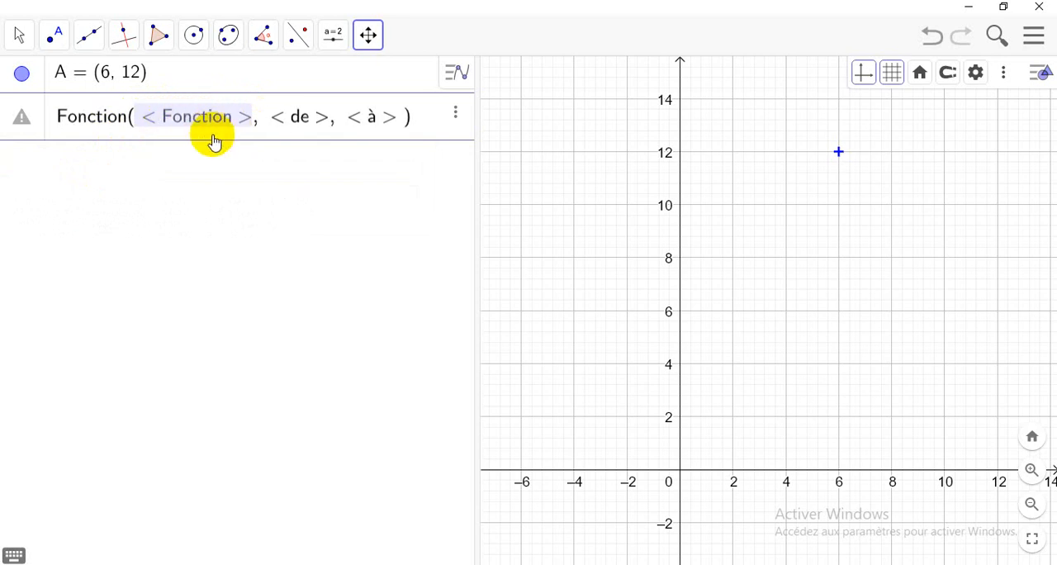
Step: Fill in the Fonction template with x^2, from -3 to 3, and plot the restricted function
{"action": "type", "text": "x^2"}
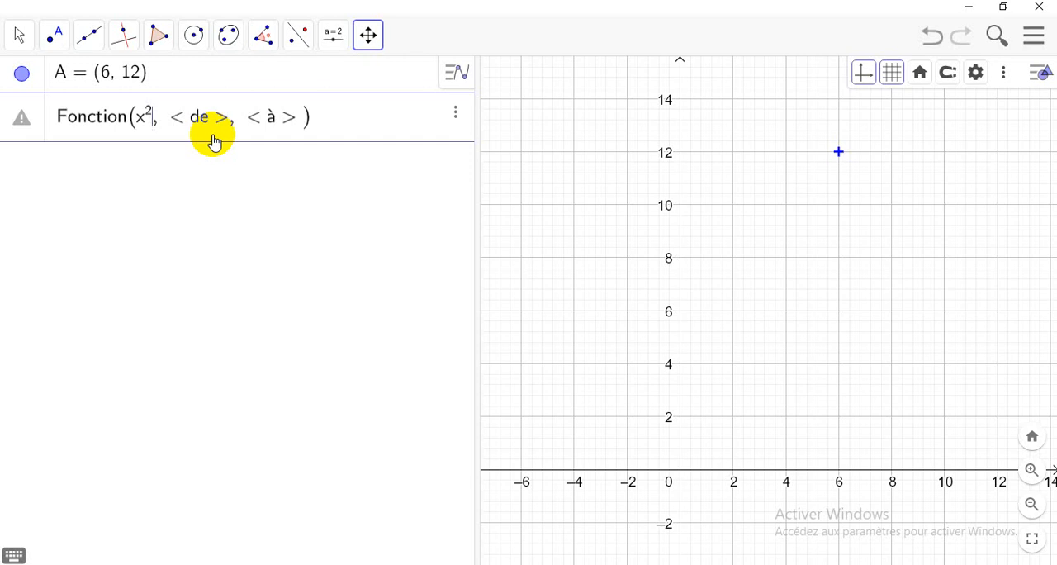
{"action": "left_click", "coordinate": [213, 142]}
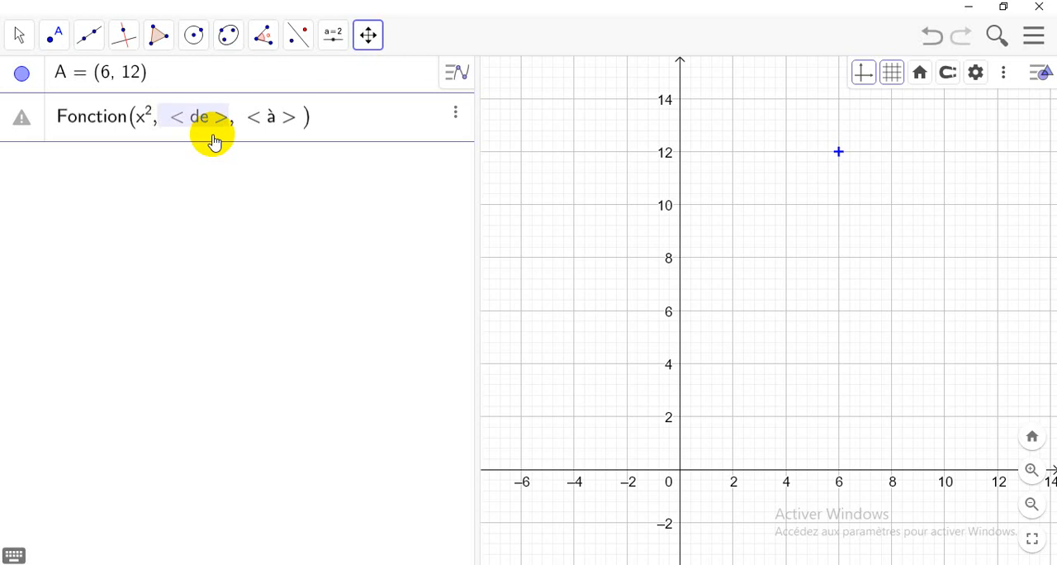
{"action": "type", "text": "-3"}
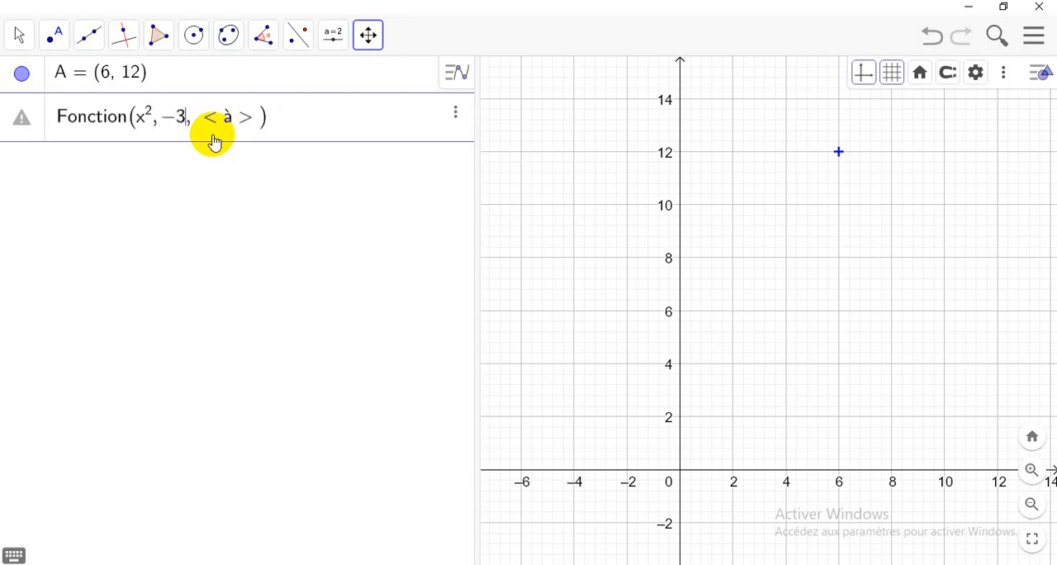
{"action": "key", "text": "Tab"}
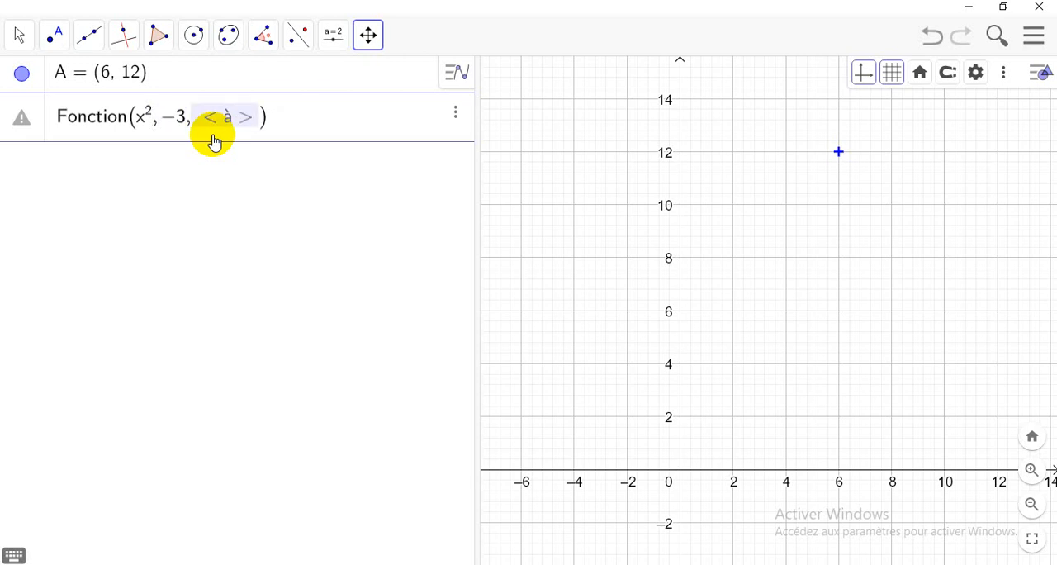
{"action": "type", "text": "3"}
{"action": "key", "text": "Return"}
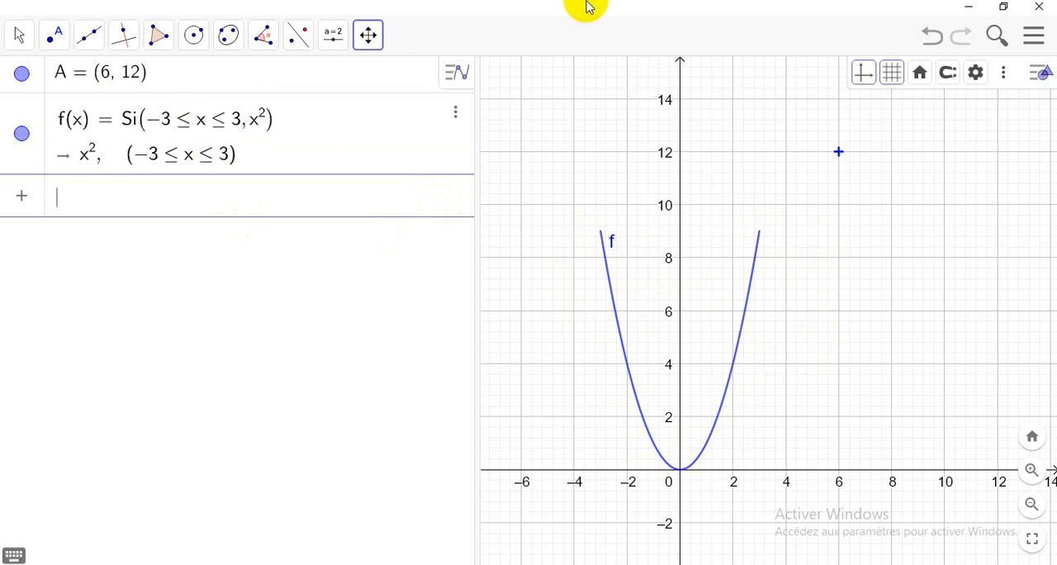
Step: Hide the label of function f and show it again
{"action": "right_click", "coordinate": [23, 136]}
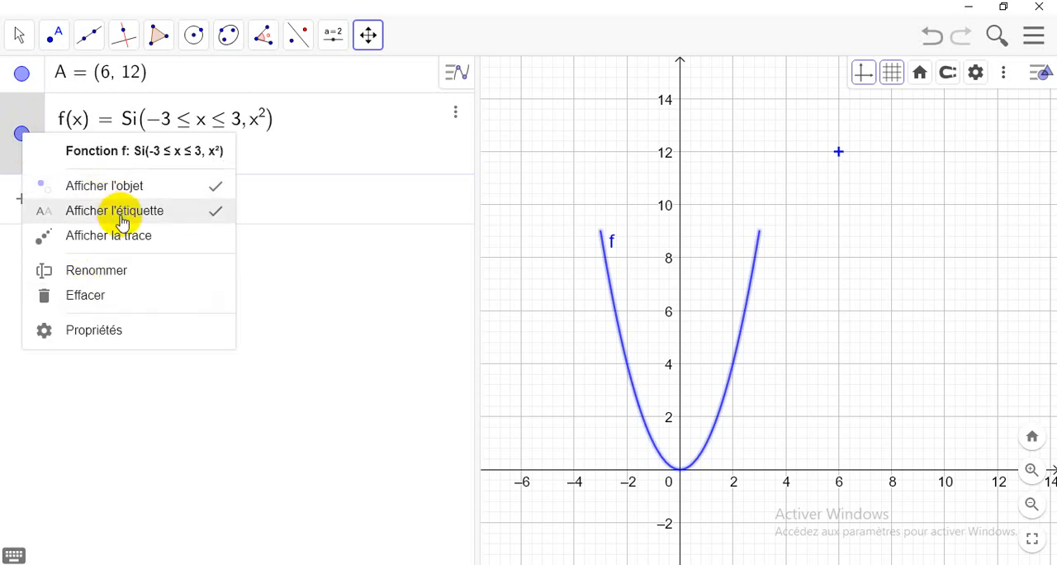
{"action": "left_click", "coordinate": [212, 217]}
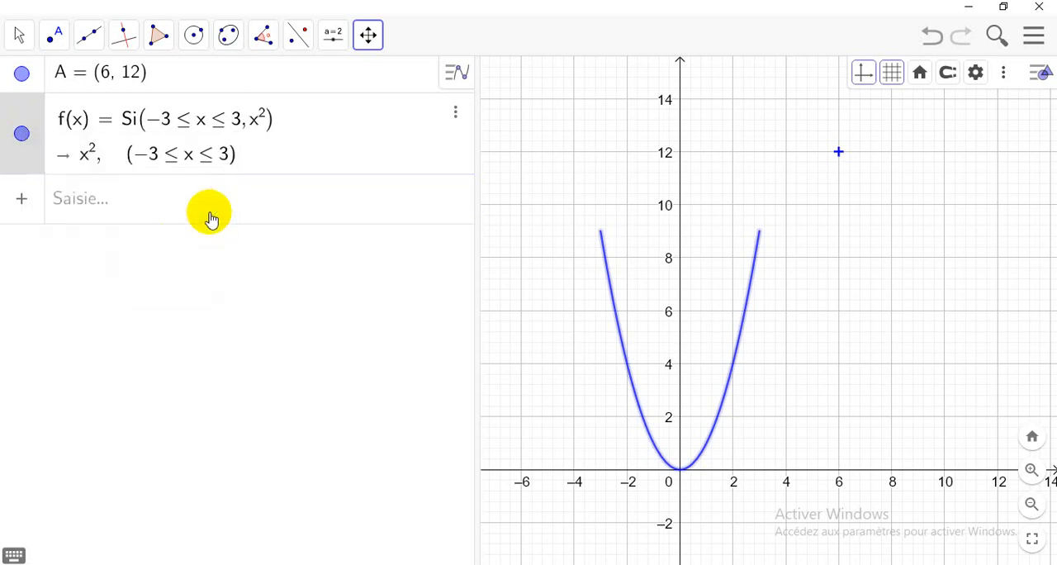
{"action": "right_click", "coordinate": [29, 137]}
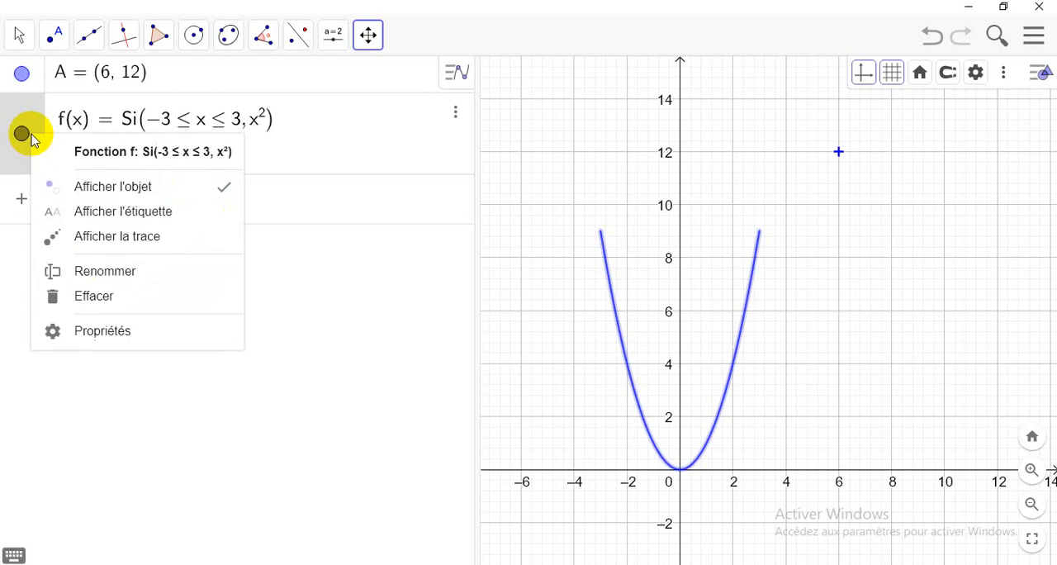
{"action": "left_click", "coordinate": [220, 221]}
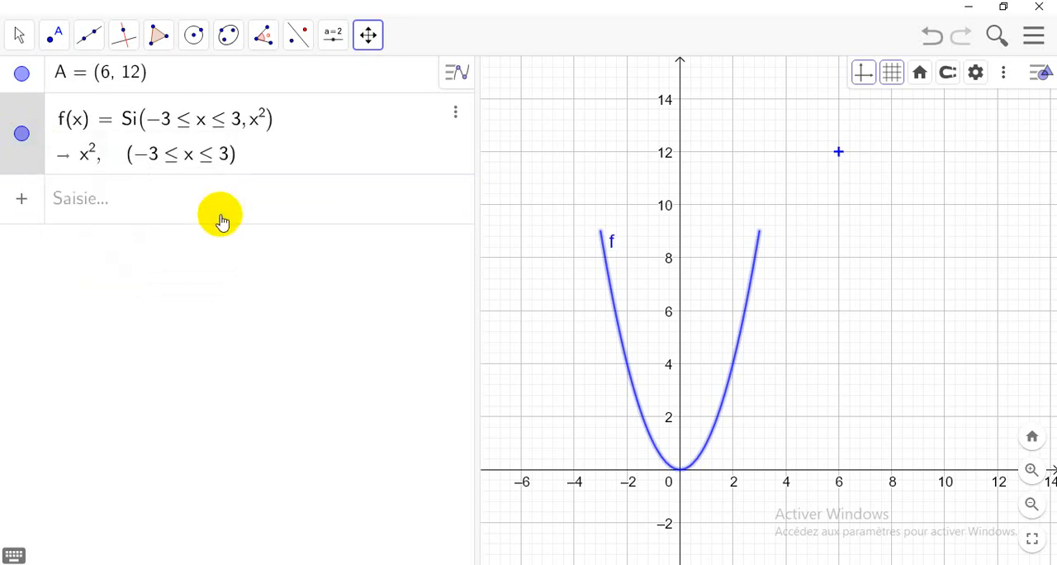
Step: Try to rename function f to "Fonction f"
{"action": "right_click", "coordinate": [25, 136]}
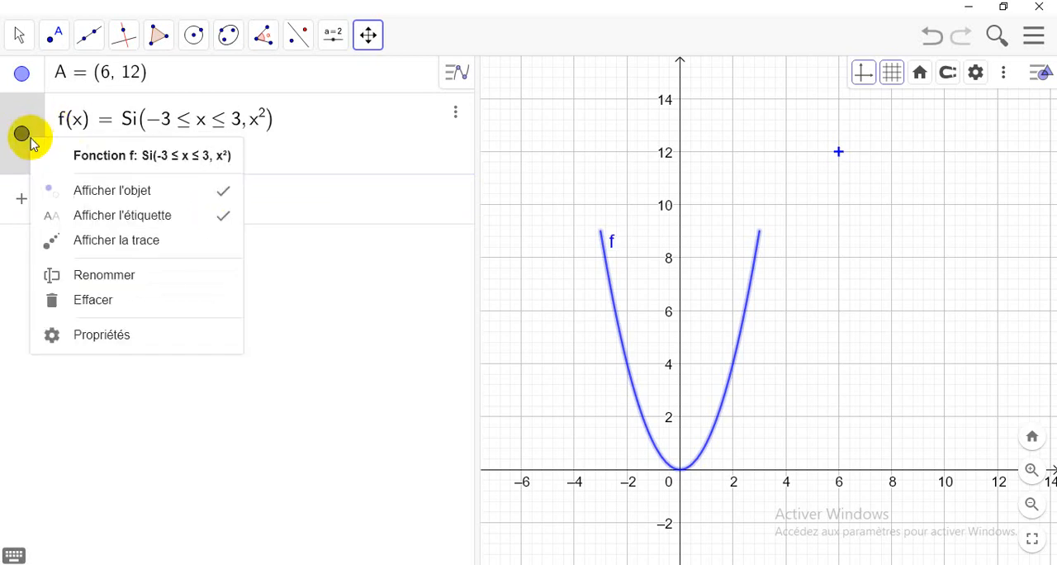
{"action": "left_click", "coordinate": [104, 275]}
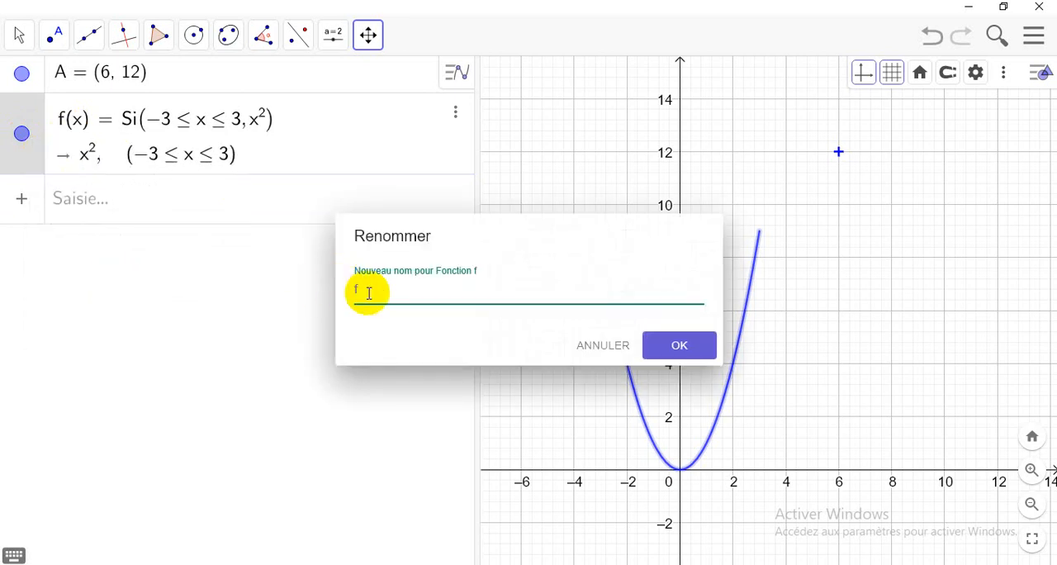
{"action": "key", "text": "BackSpace"}
{"action": "type", "text": "Fonction f"}
{"action": "left_click", "coordinate": [678, 347]}
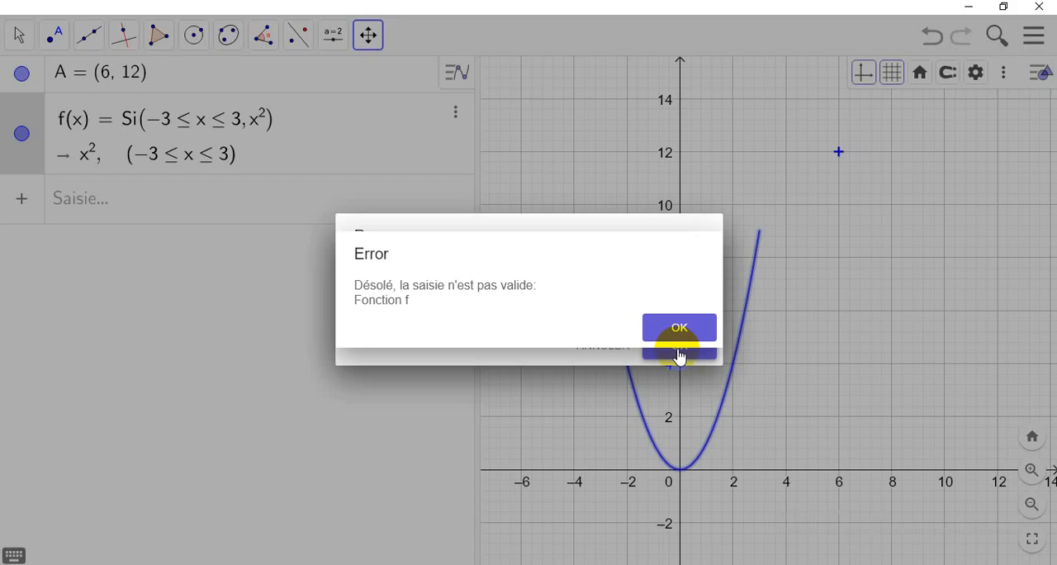
{"action": "left_click", "coordinate": [683, 330]}
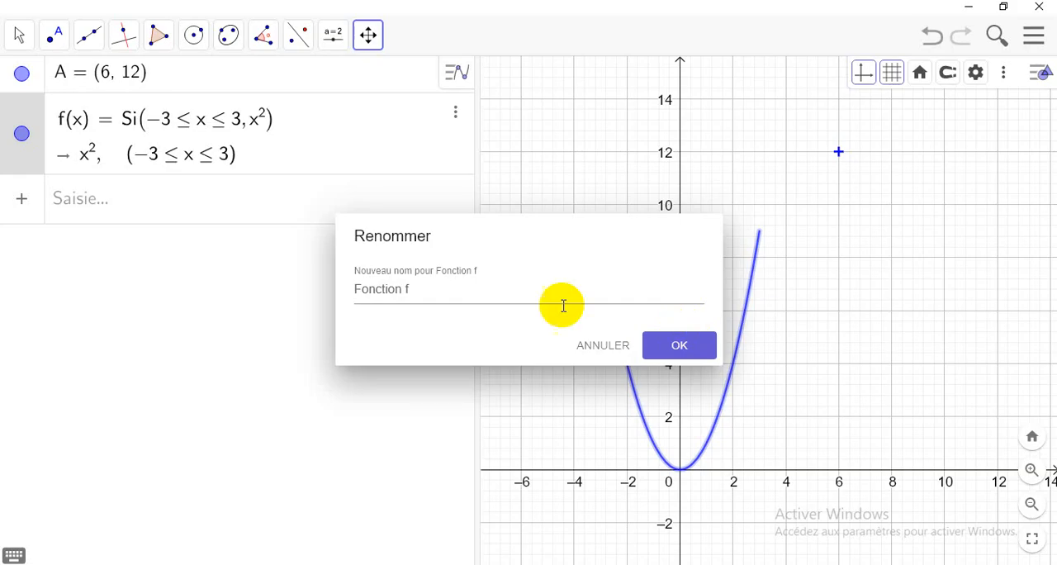
Step: Shorten the new name entry back to f and confirm the renaming
{"action": "left_click", "coordinate": [407, 291]}
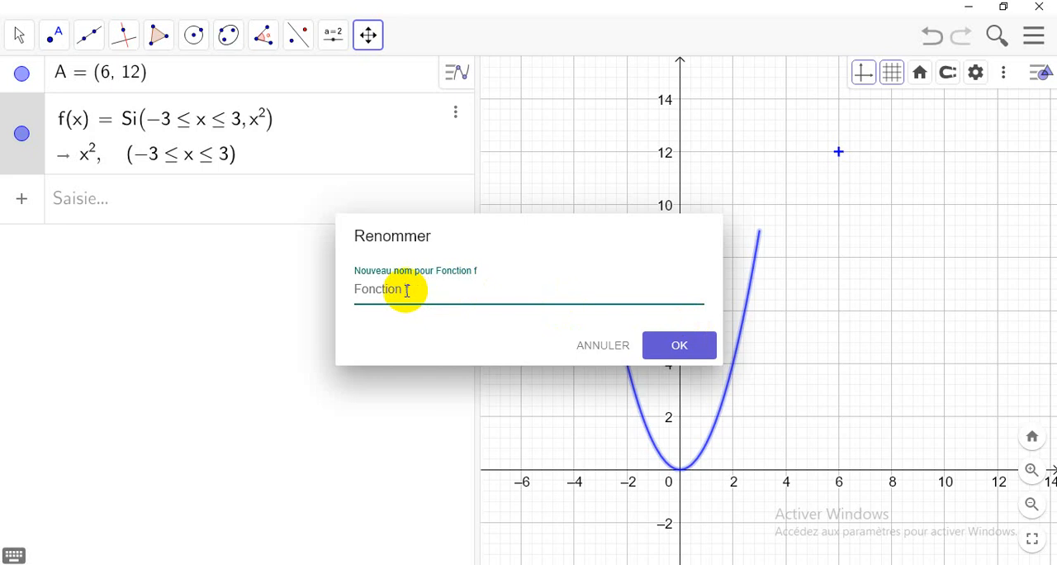
{"action": "key", "text": "BackSpace"}
{"action": "key", "text": "BackSpace"}
{"action": "key", "text": "BackSpace"}
{"action": "key", "text": "BackSpace"}
{"action": "key", "text": "BackSpace"}
{"action": "key", "text": "BackSpace"}
{"action": "key", "text": "BackSpace"}
{"action": "key", "text": "BackSpace"}
{"action": "key", "text": "BackSpace"}
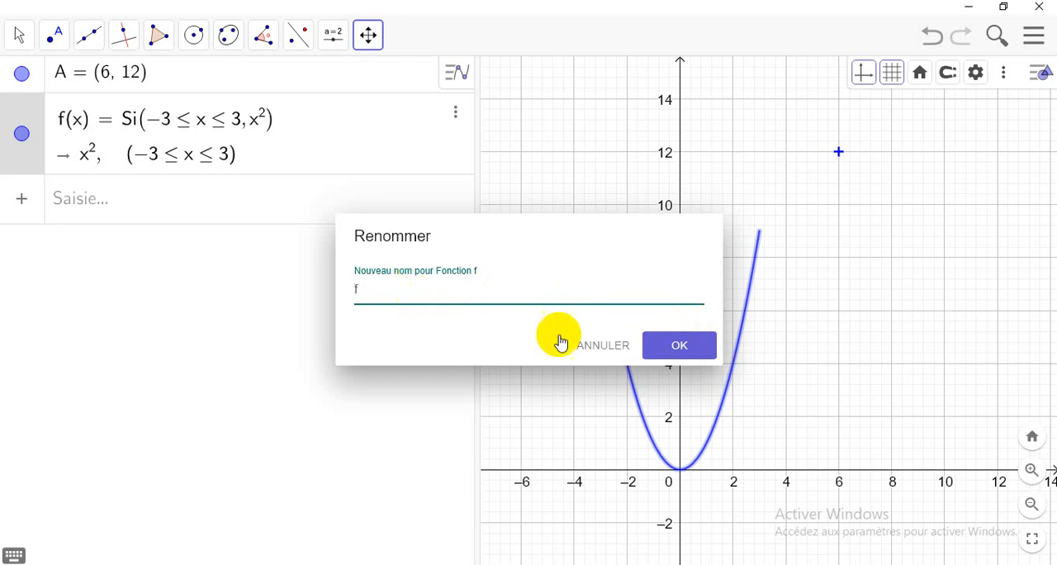
{"action": "left_click", "coordinate": [679, 343]}
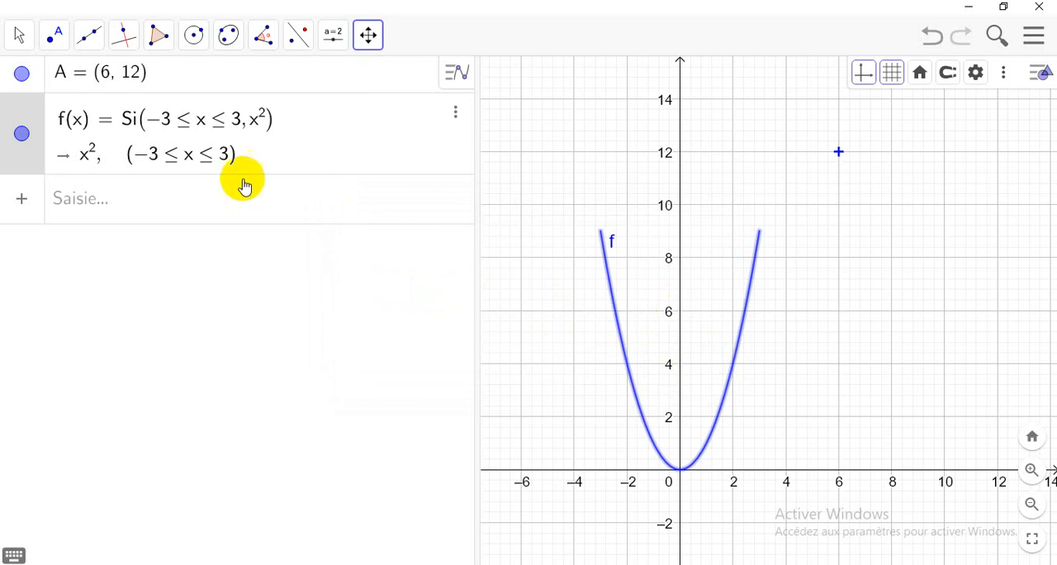
Step: Change the color of function f to red (#FF0000) in its properties
{"action": "right_click", "coordinate": [22, 132]}
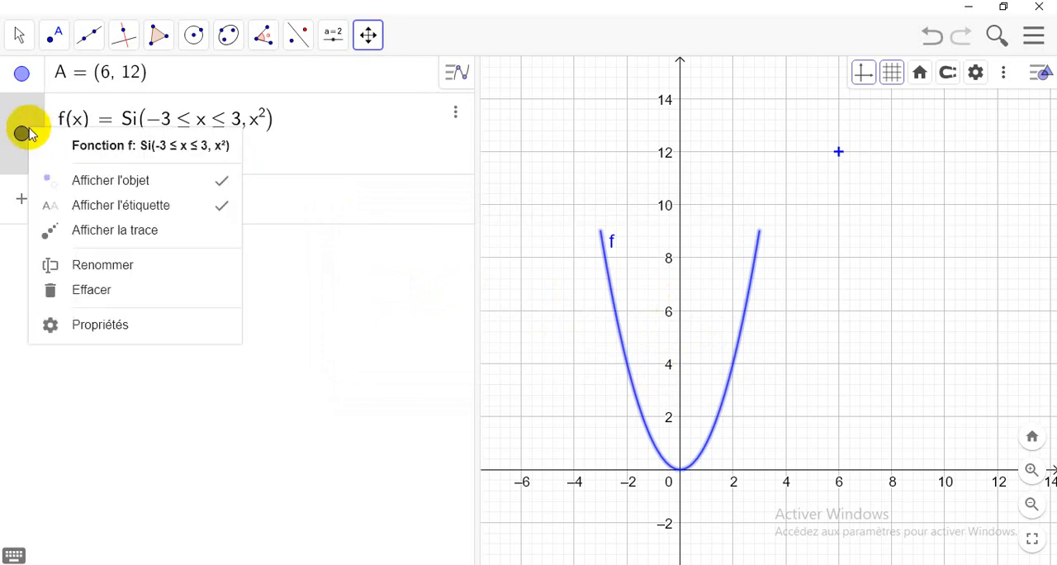
{"action": "left_click", "coordinate": [94, 329]}
{"action": "left_click", "coordinate": [880, 74]}
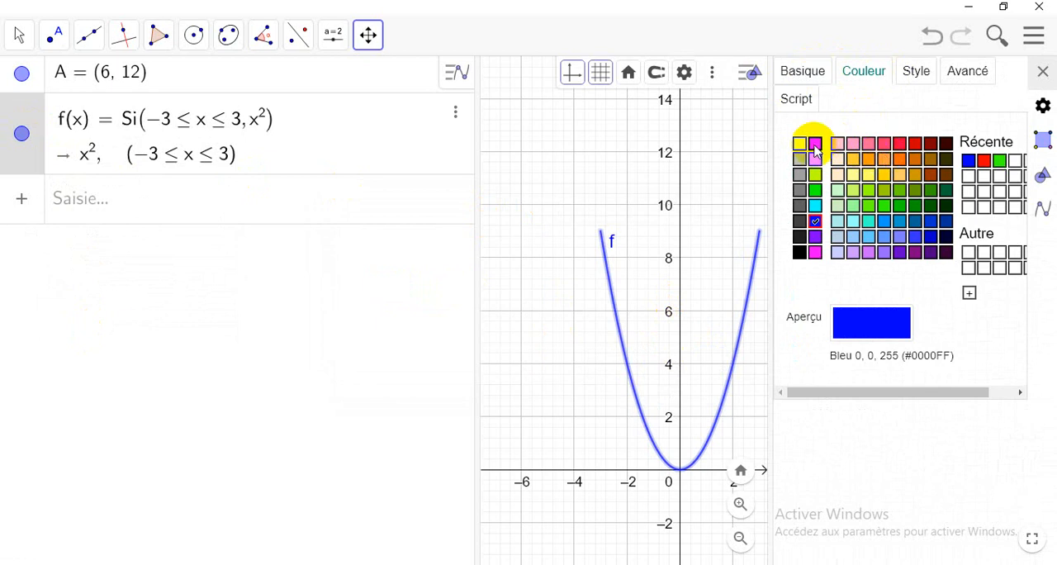
{"action": "left_click", "coordinate": [815, 145]}
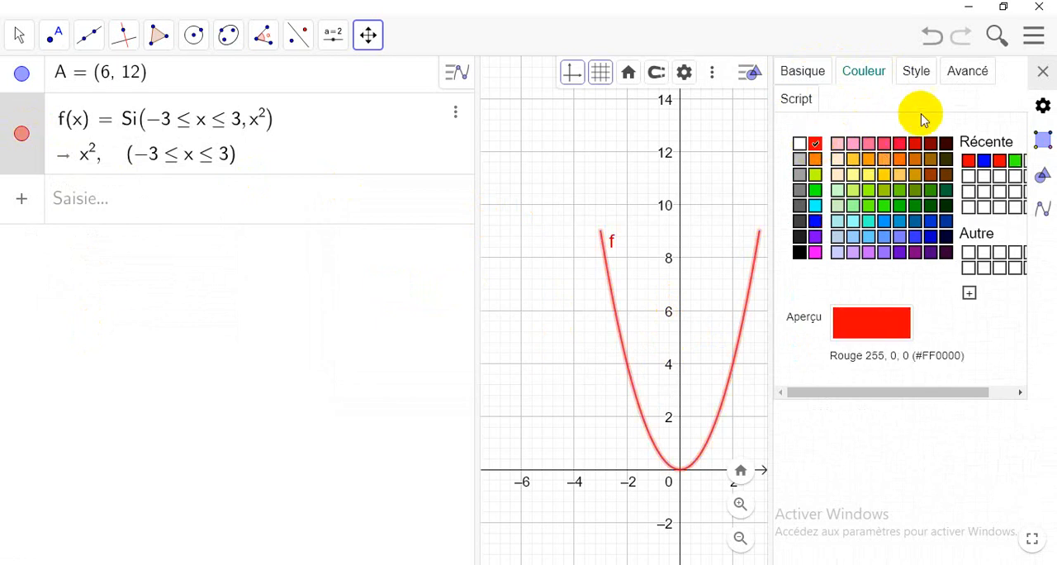
Step: Keep the line thickness of function f at 5 and set its plot opacity to 50
{"action": "left_click", "coordinate": [916, 71]}
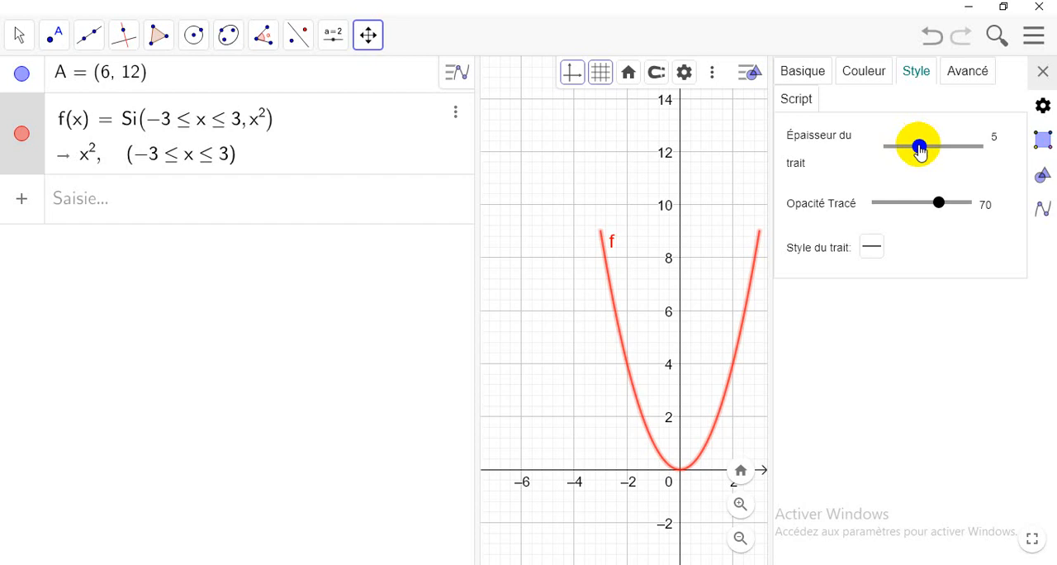
{"action": "mouse_move", "coordinate": [919, 151]}
{"action": "left_mouse_down"}
{"action": "mouse_move", "coordinate": [967, 151]}
{"action": "mouse_move", "coordinate": [919, 153]}
{"action": "left_mouse_up"}
{"action": "mouse_move", "coordinate": [939, 208]}
{"action": "left_mouse_down"}
{"action": "mouse_move", "coordinate": [891, 210]}
{"action": "mouse_move", "coordinate": [972, 214]}
{"action": "mouse_move", "coordinate": [923, 214]}
{"action": "left_mouse_up"}
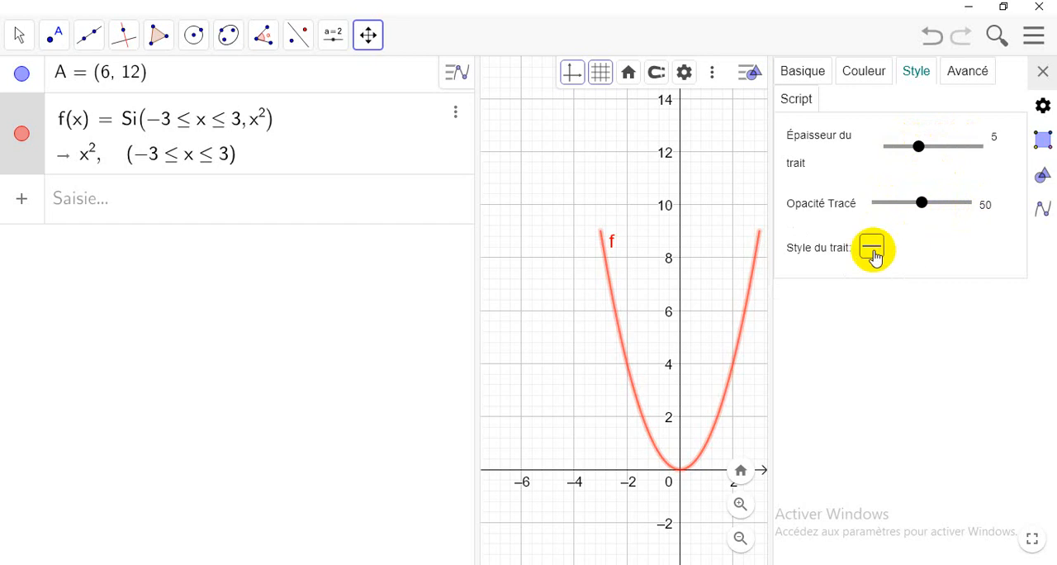
Step: Try the dashed and dash-dotted line styles on the parabola and return it to a solid line
{"action": "left_click", "coordinate": [873, 250]}
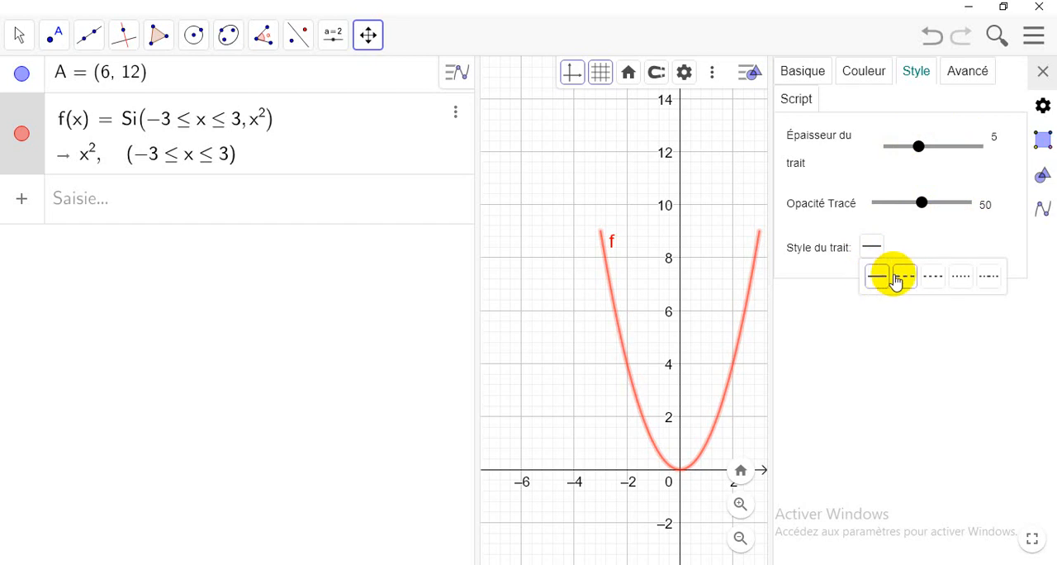
{"action": "left_click", "coordinate": [905, 280]}
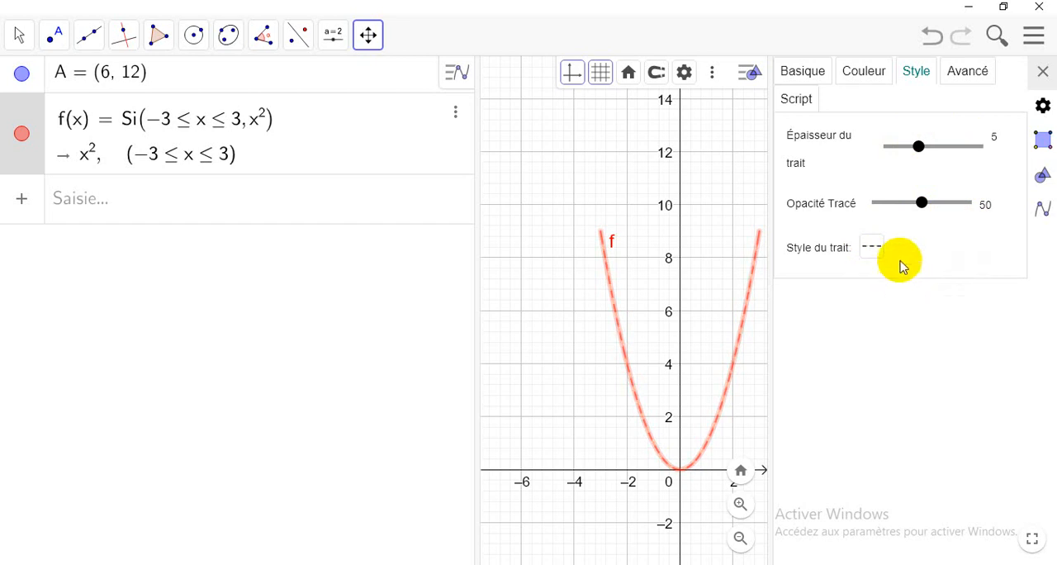
{"action": "left_click", "coordinate": [878, 247]}
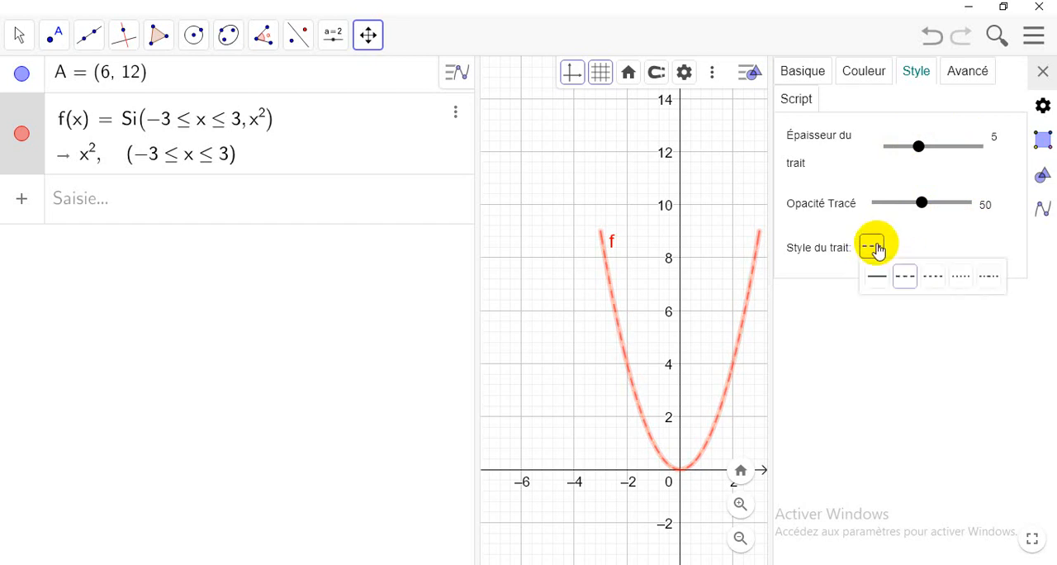
{"action": "left_click", "coordinate": [988, 276]}
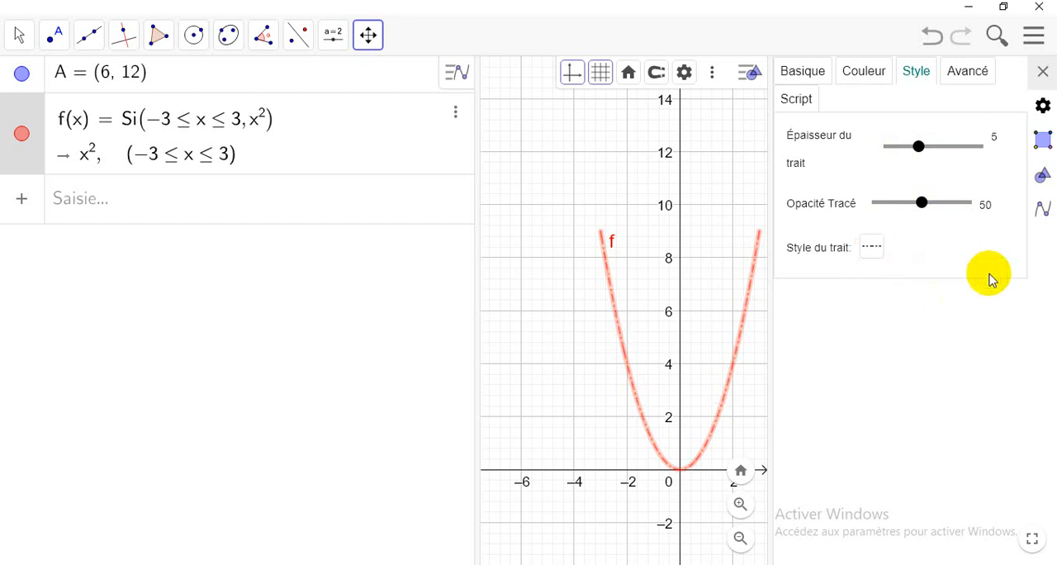
{"action": "left_click", "coordinate": [872, 249]}
{"action": "left_click", "coordinate": [879, 284]}
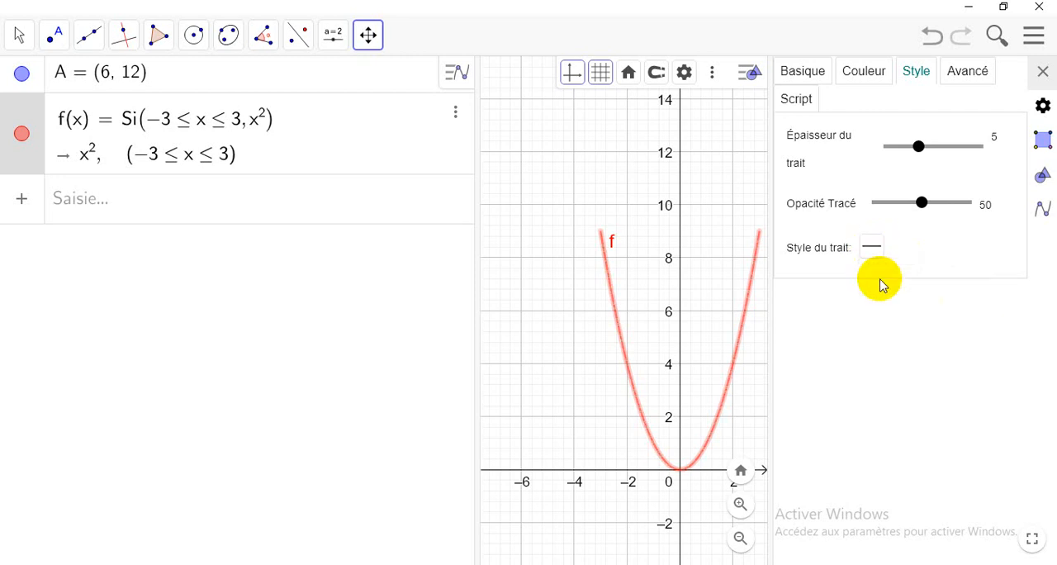
Step: Close the properties of function f and narrow the algebra view to enlarge the graphics area
{"action": "left_click", "coordinate": [1042, 73]}
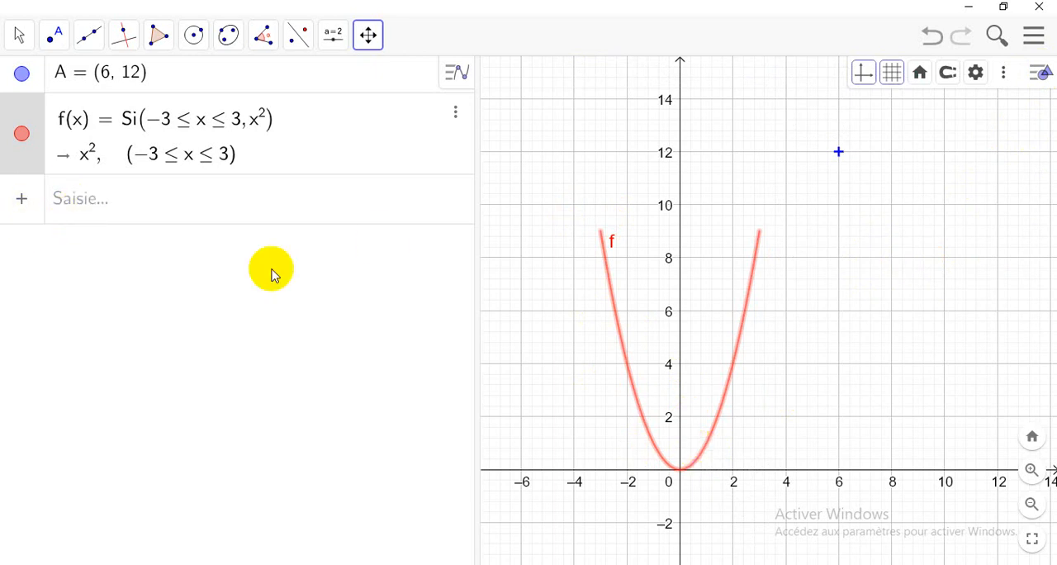
{"action": "left_click_drag", "start_coordinate": [474, 312], "coordinate": [302, 307]}
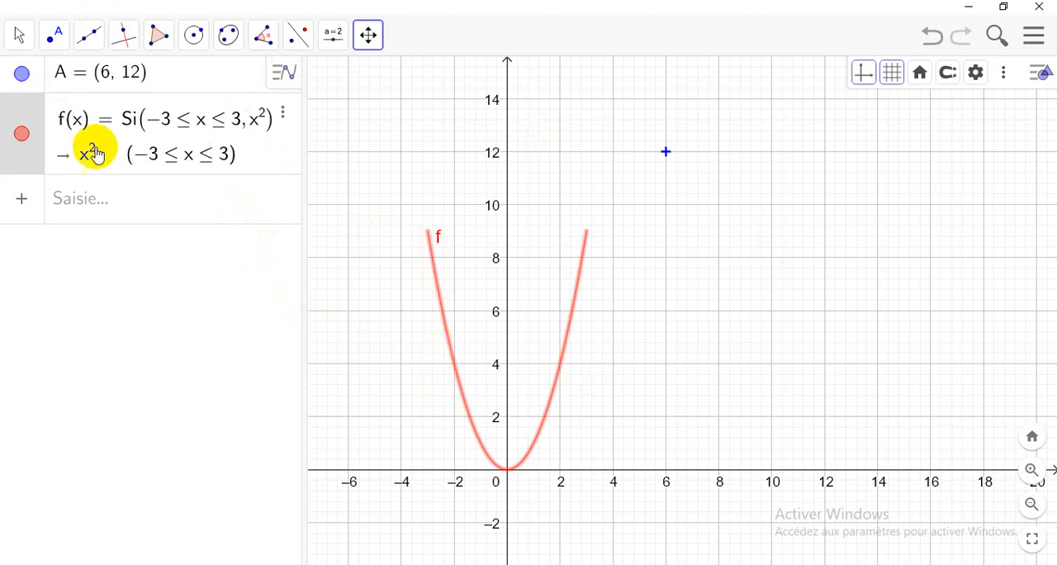
Step: Start saving the construction and choose Google as the sign-in method
{"action": "left_click", "coordinate": [1034, 37]}
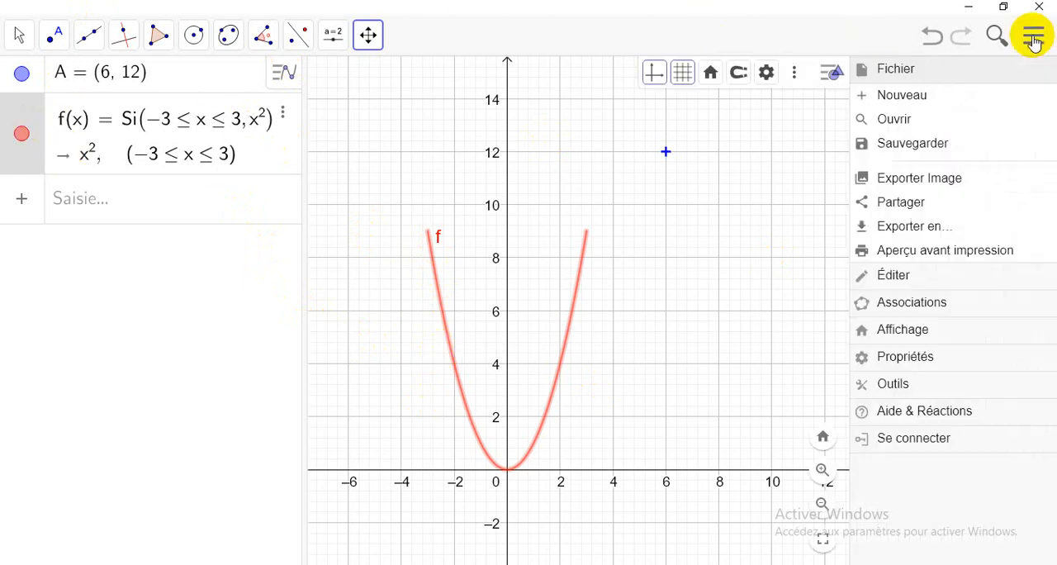
{"action": "left_click", "coordinate": [899, 149]}
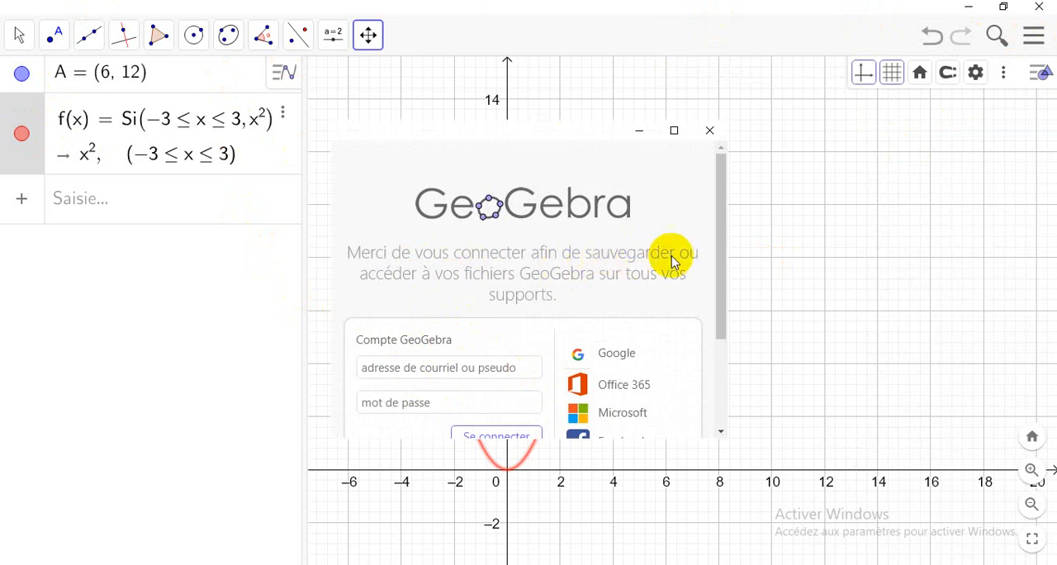
{"action": "scroll", "coordinate": [595, 318], "scroll_direction": "down", "scroll_amount": 2}
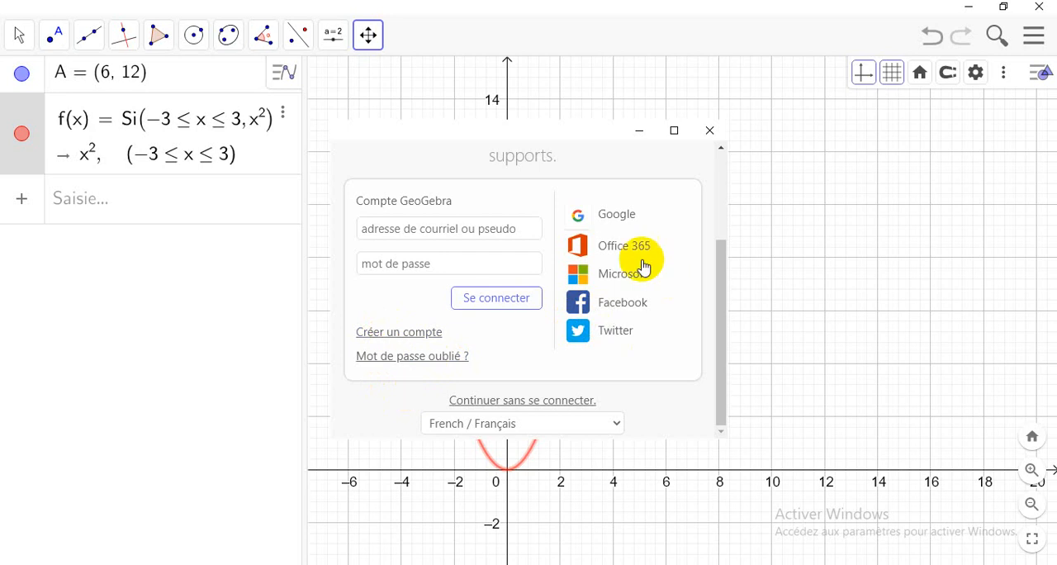
{"action": "left_click", "coordinate": [614, 219]}
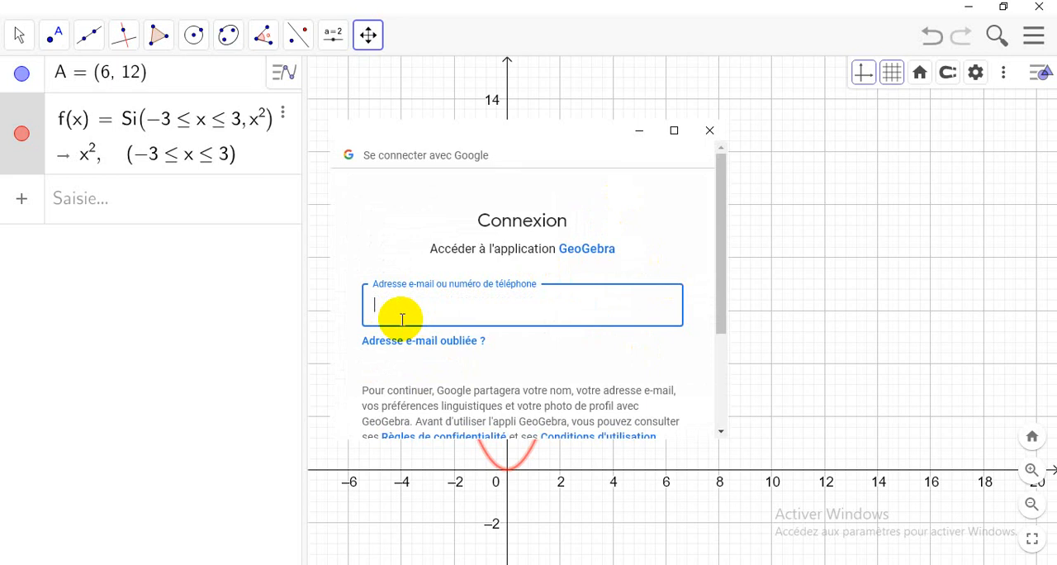
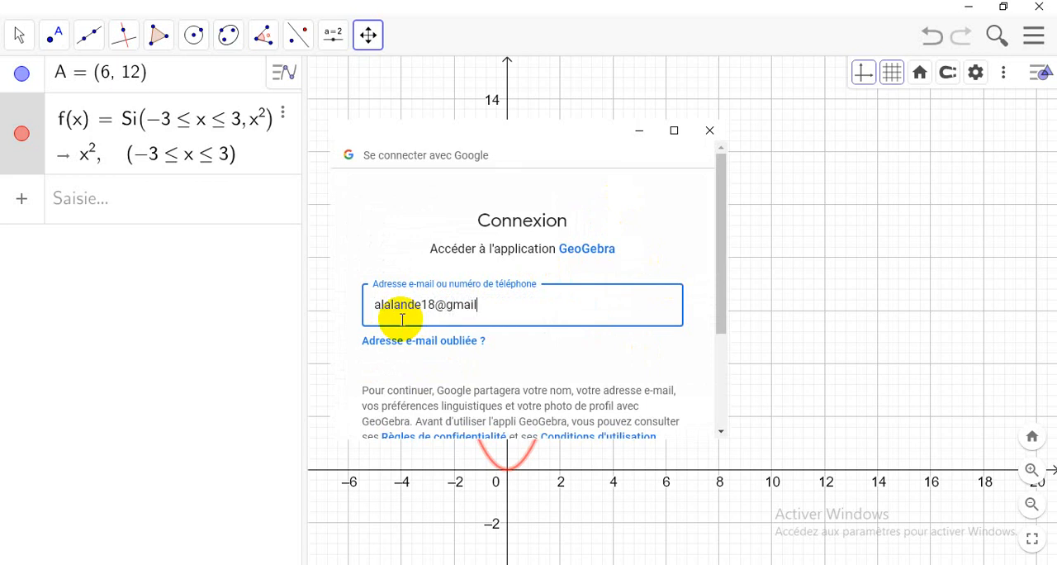
Step: Sign in by entering the Google account's e-mail address and continuing to the device verification
{"action": "scroll", "coordinate": [502, 372], "scroll_direction": "down", "scroll_amount": 3}
{"action": "left_click", "coordinate": [645, 336]}
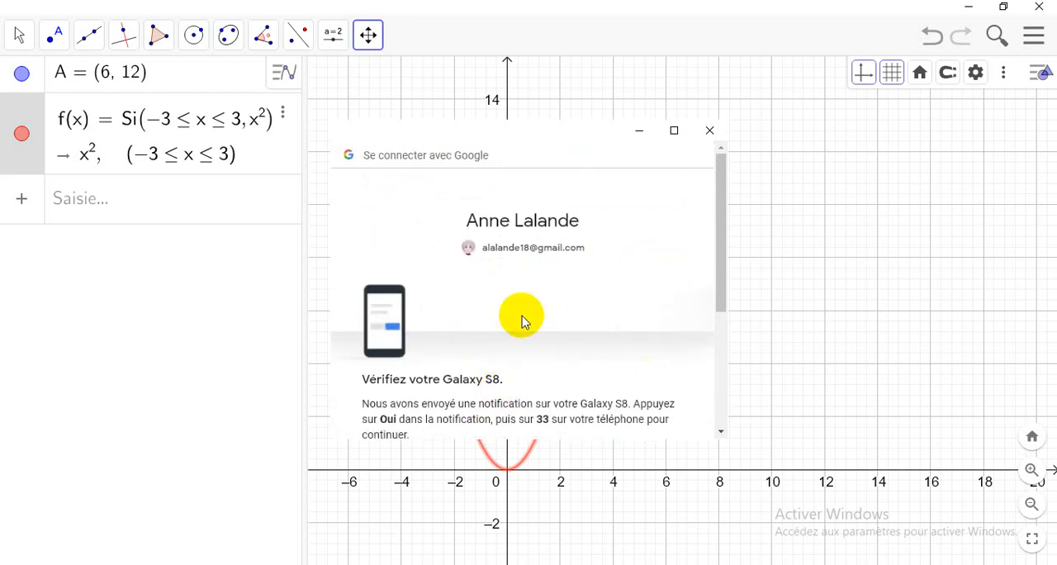
{"action": "scroll", "coordinate": [525, 318], "scroll_direction": "down", "scroll_amount": 2}
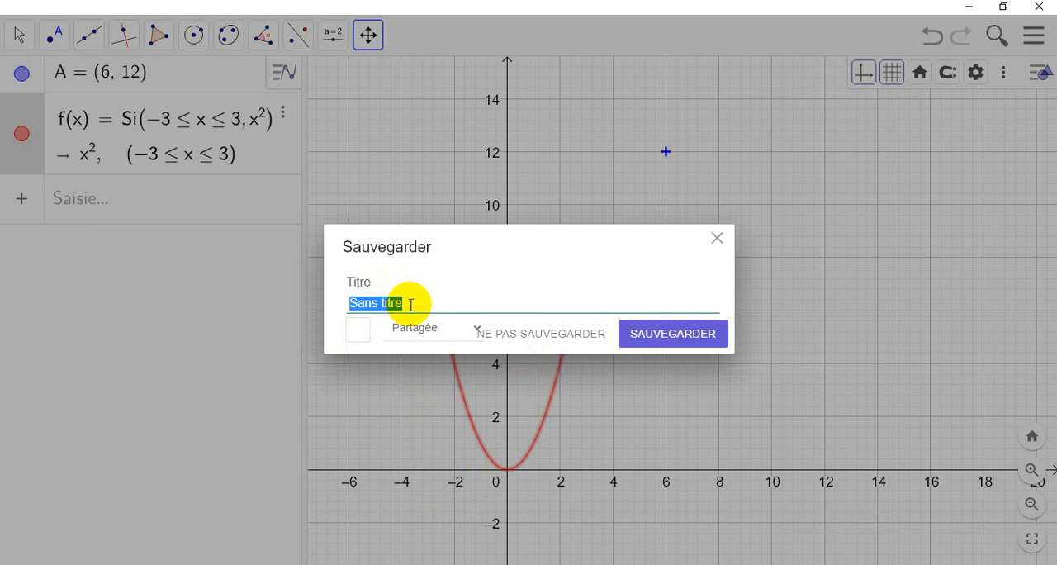
Step: Title the construction "2nde GT EURO et MAN" and save it to the account
{"action": "type", "text": "2n"}
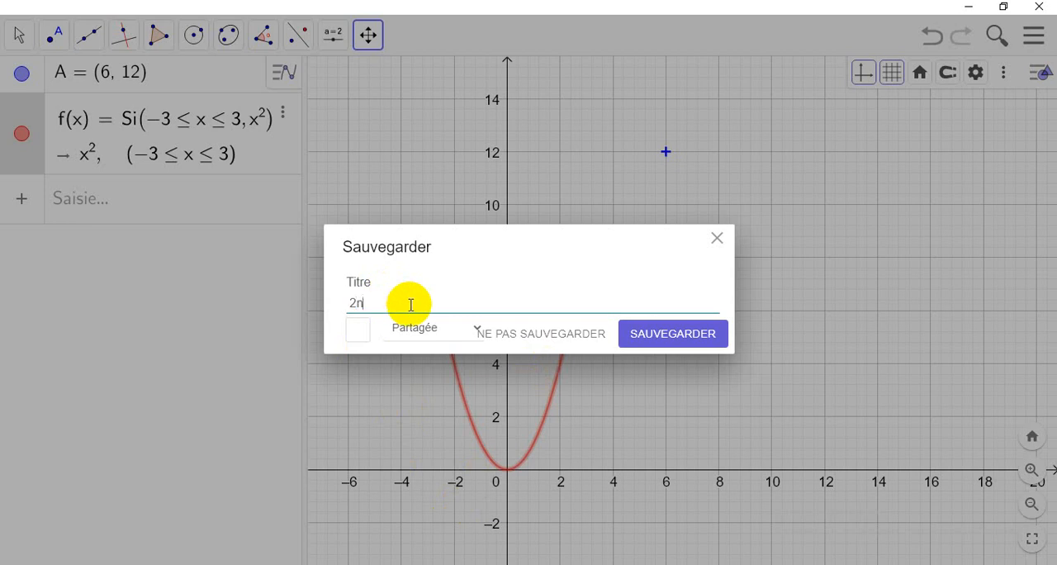
{"action": "type", "text": "de GT EURO et MAN"}
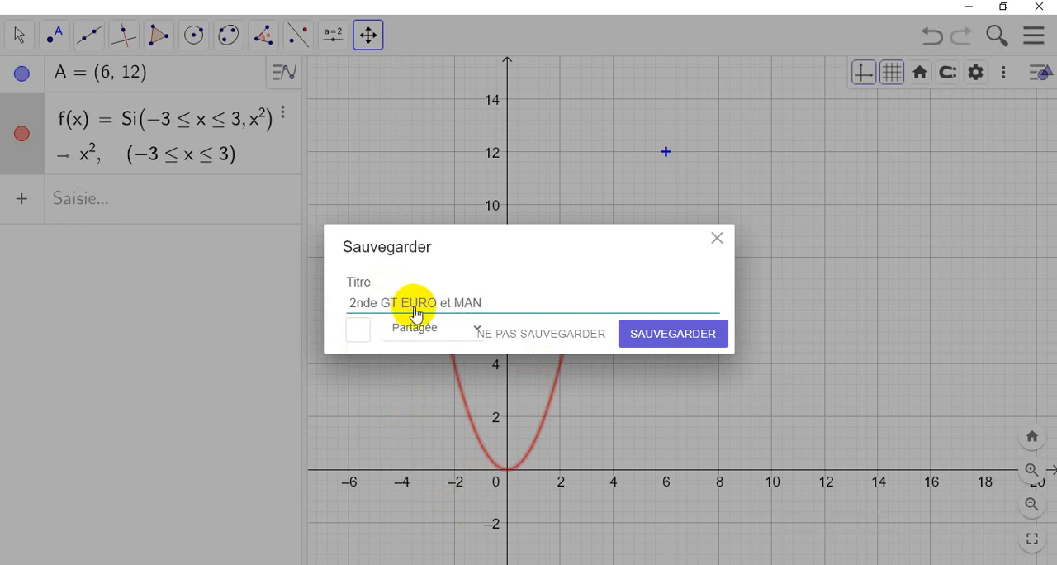
{"action": "left_click", "coordinate": [646, 339]}
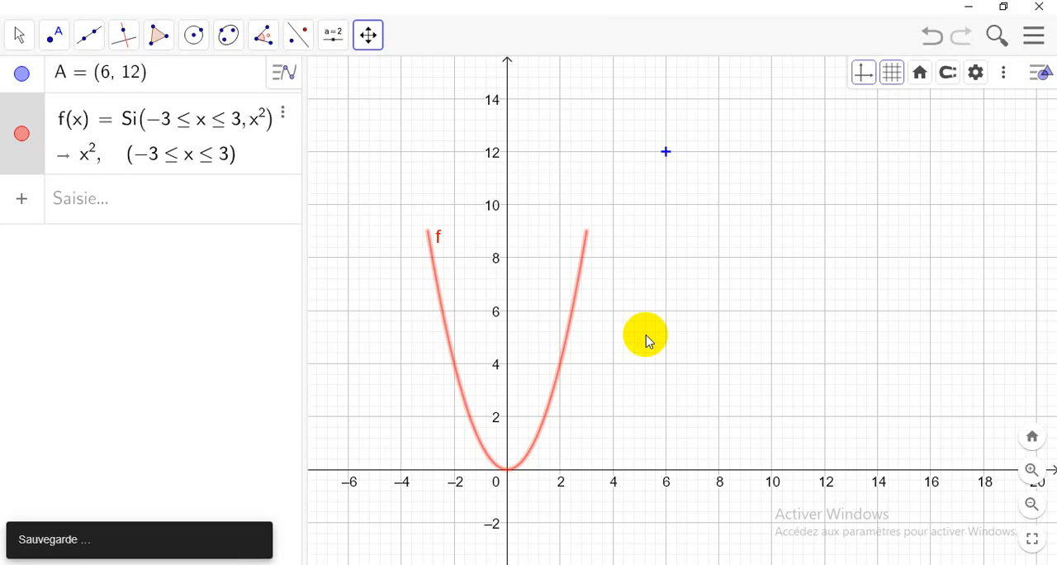